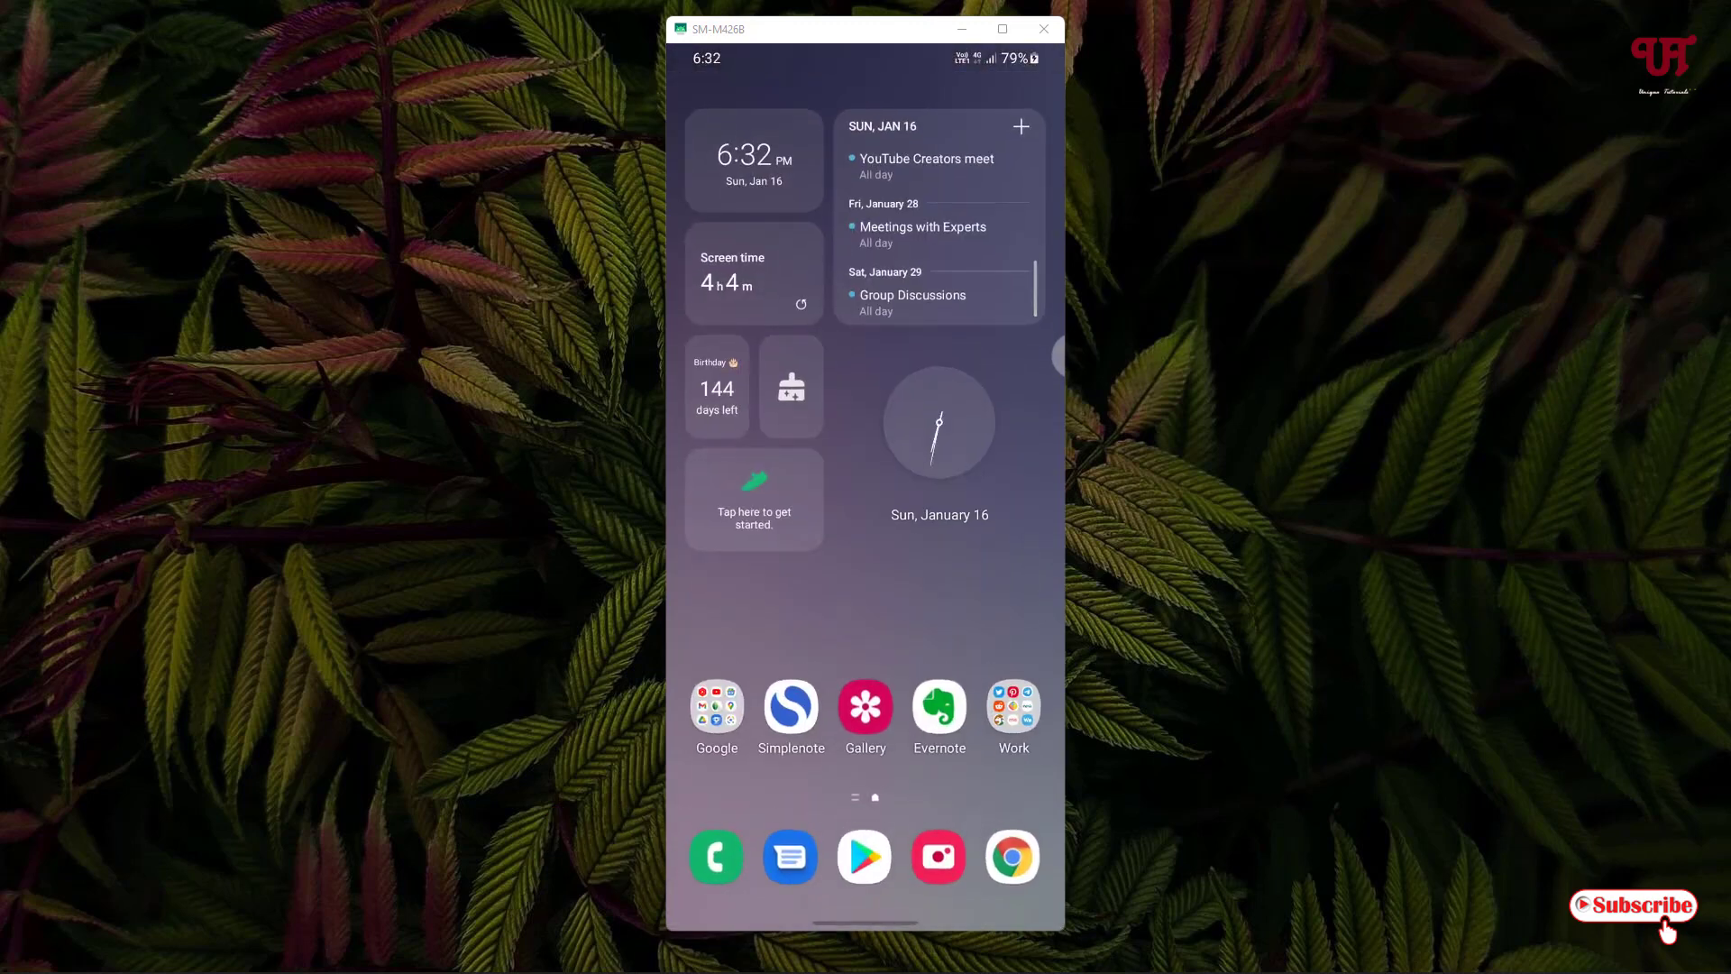
- Find 'nova launcher' in Play Store, then install and launch Nova Launcher (Beta)
click(864, 856)
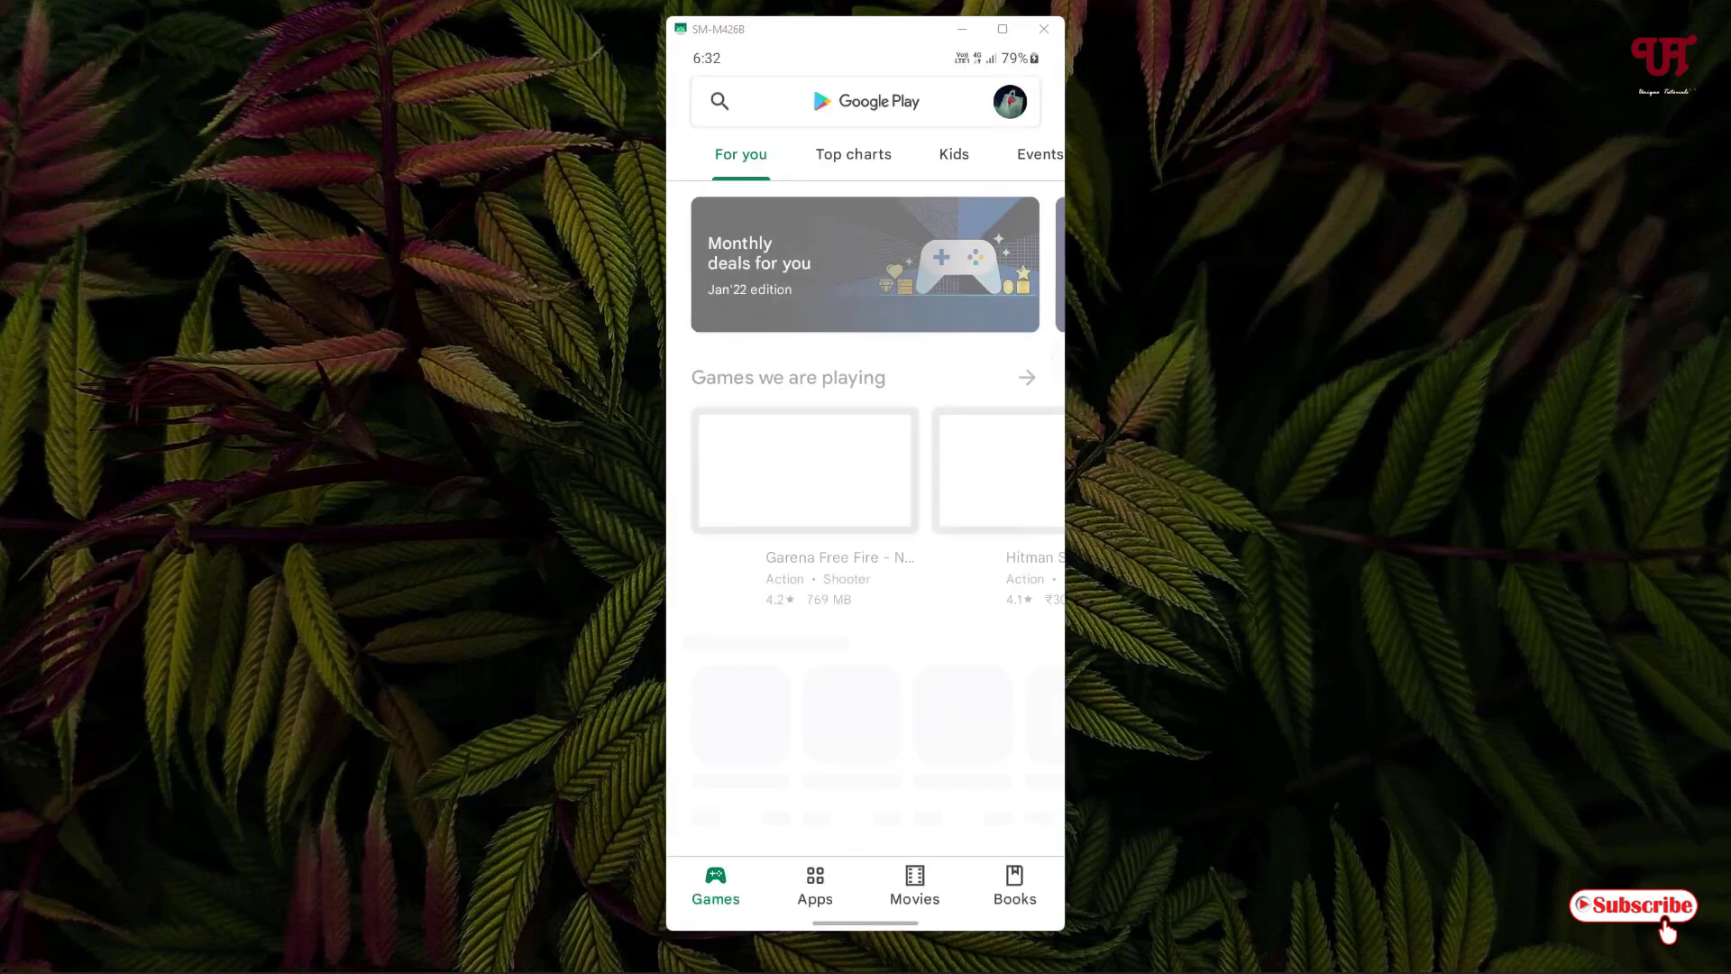
click(865, 100)
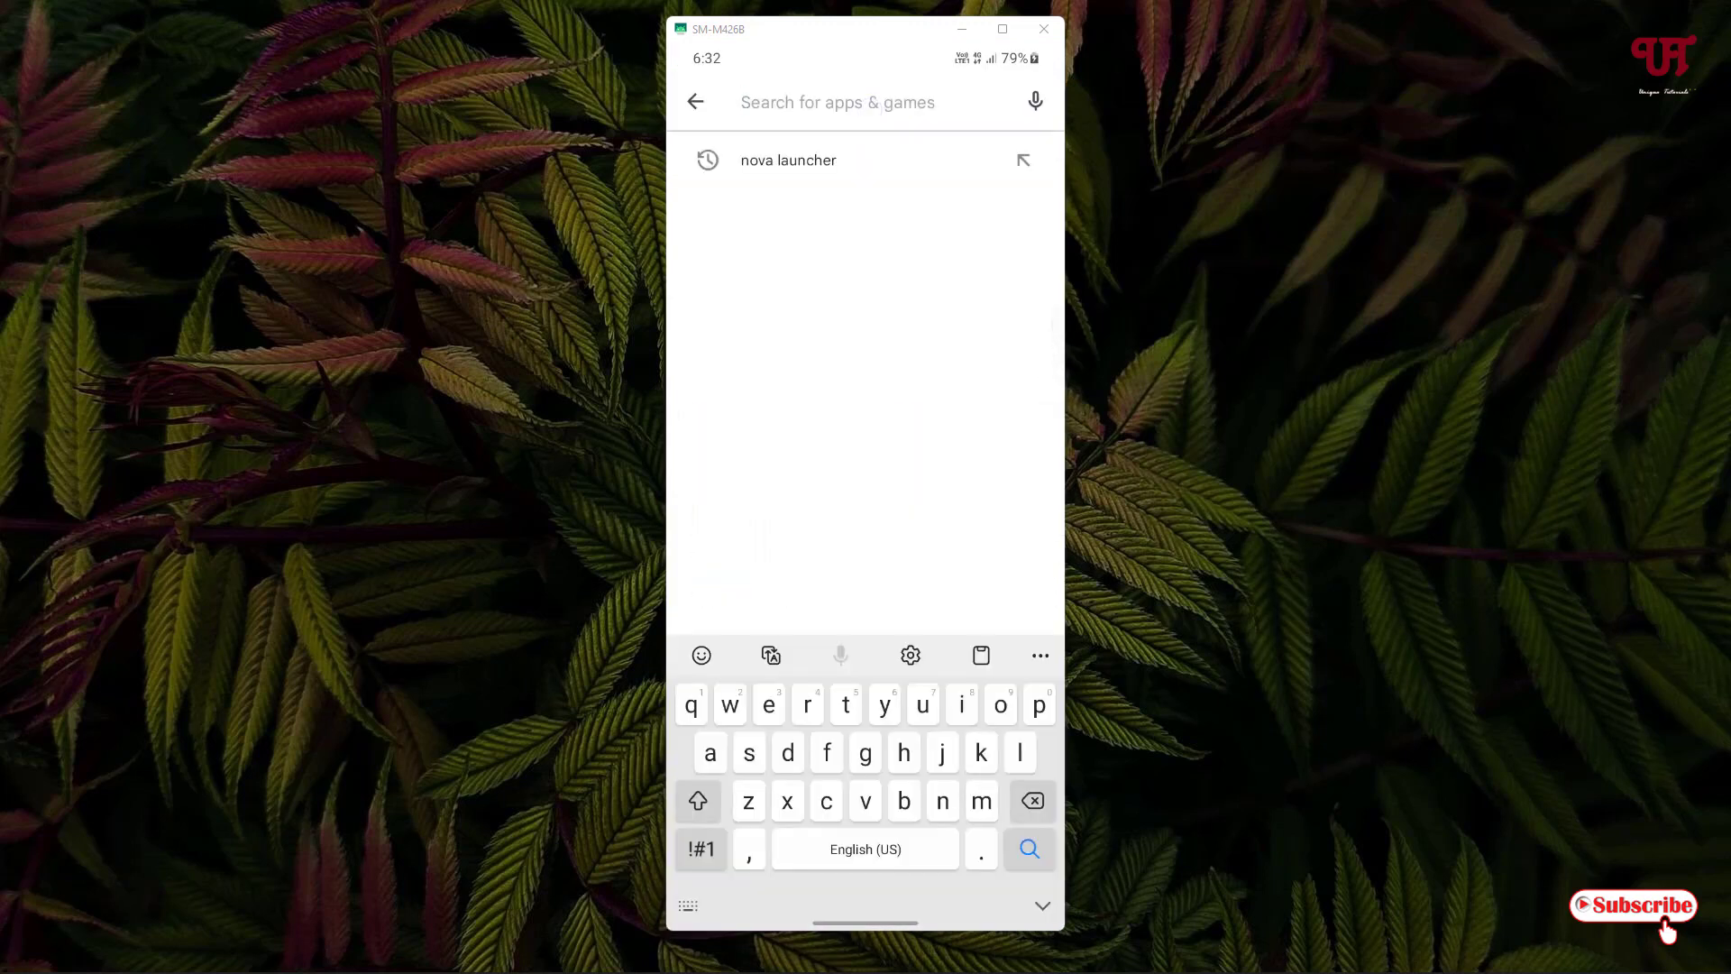
click(758, 163)
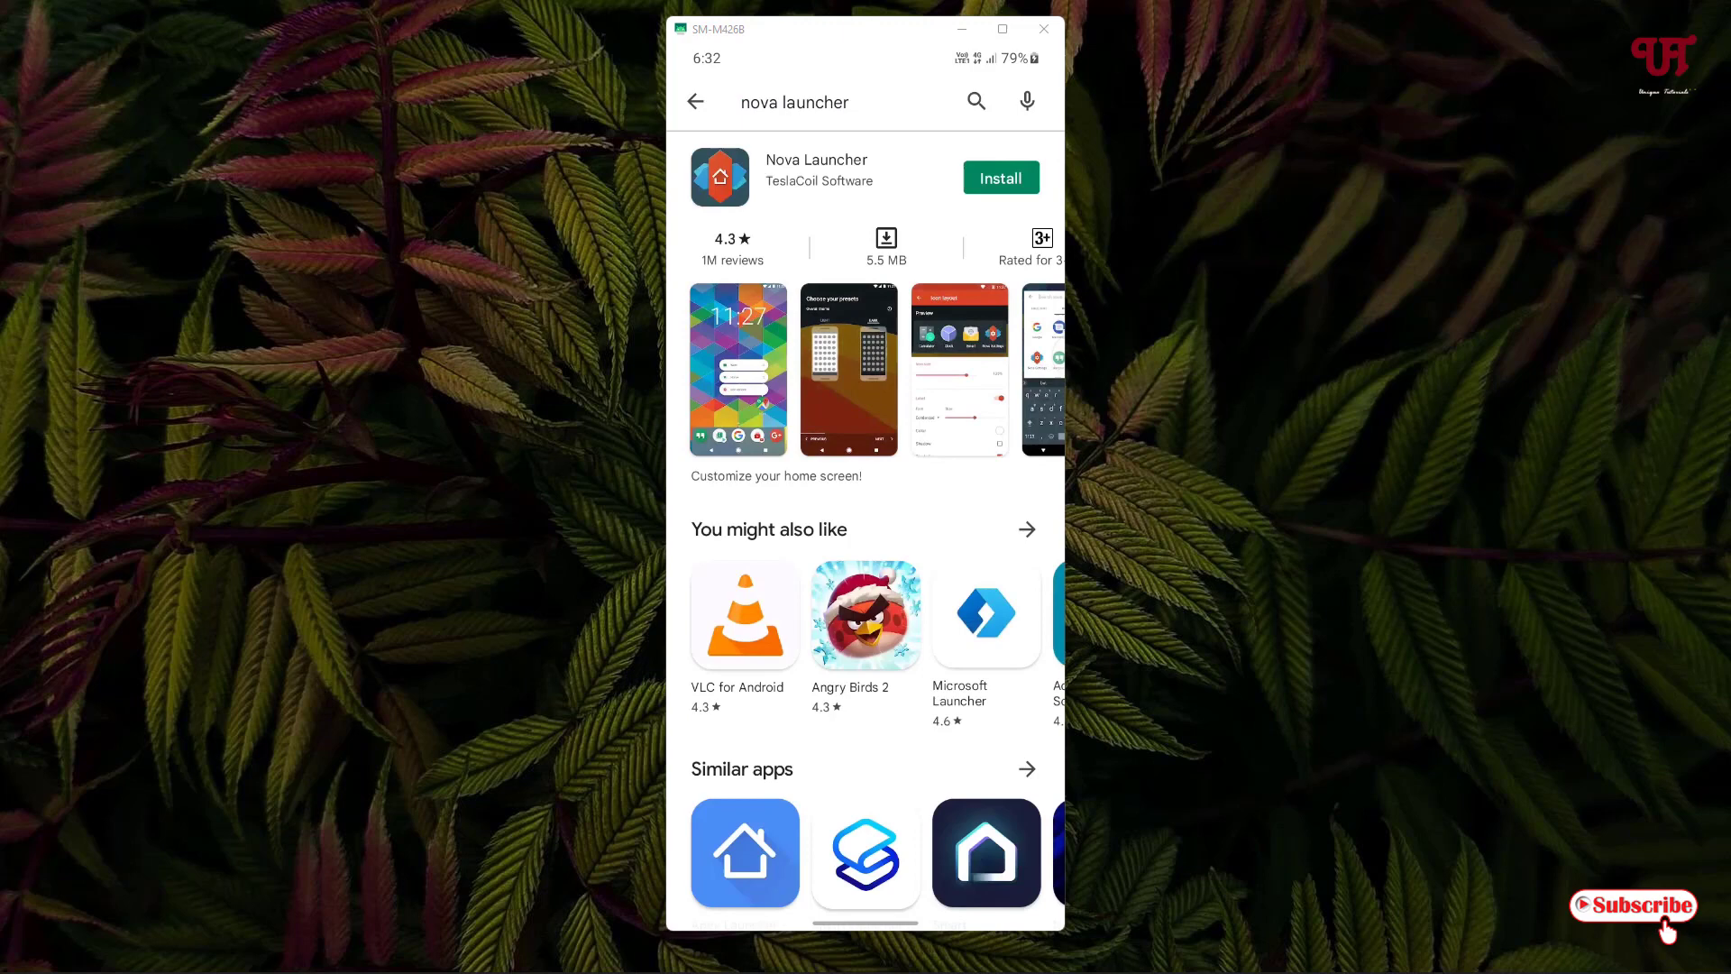
click(816, 169)
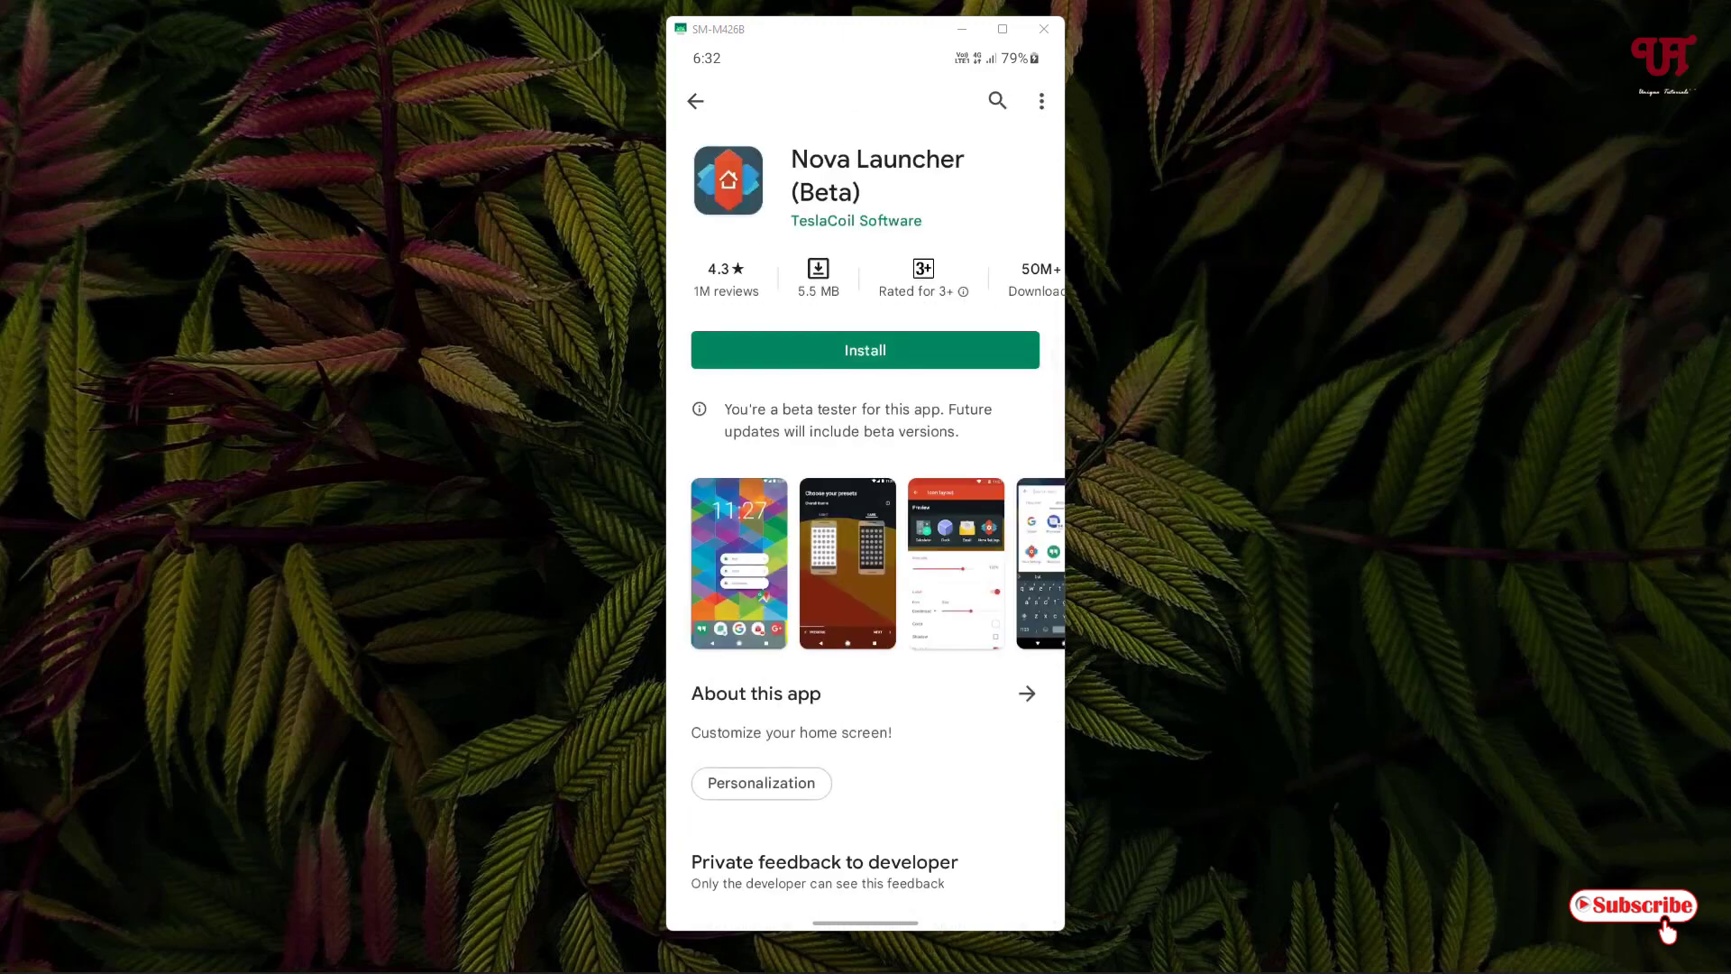
click(865, 349)
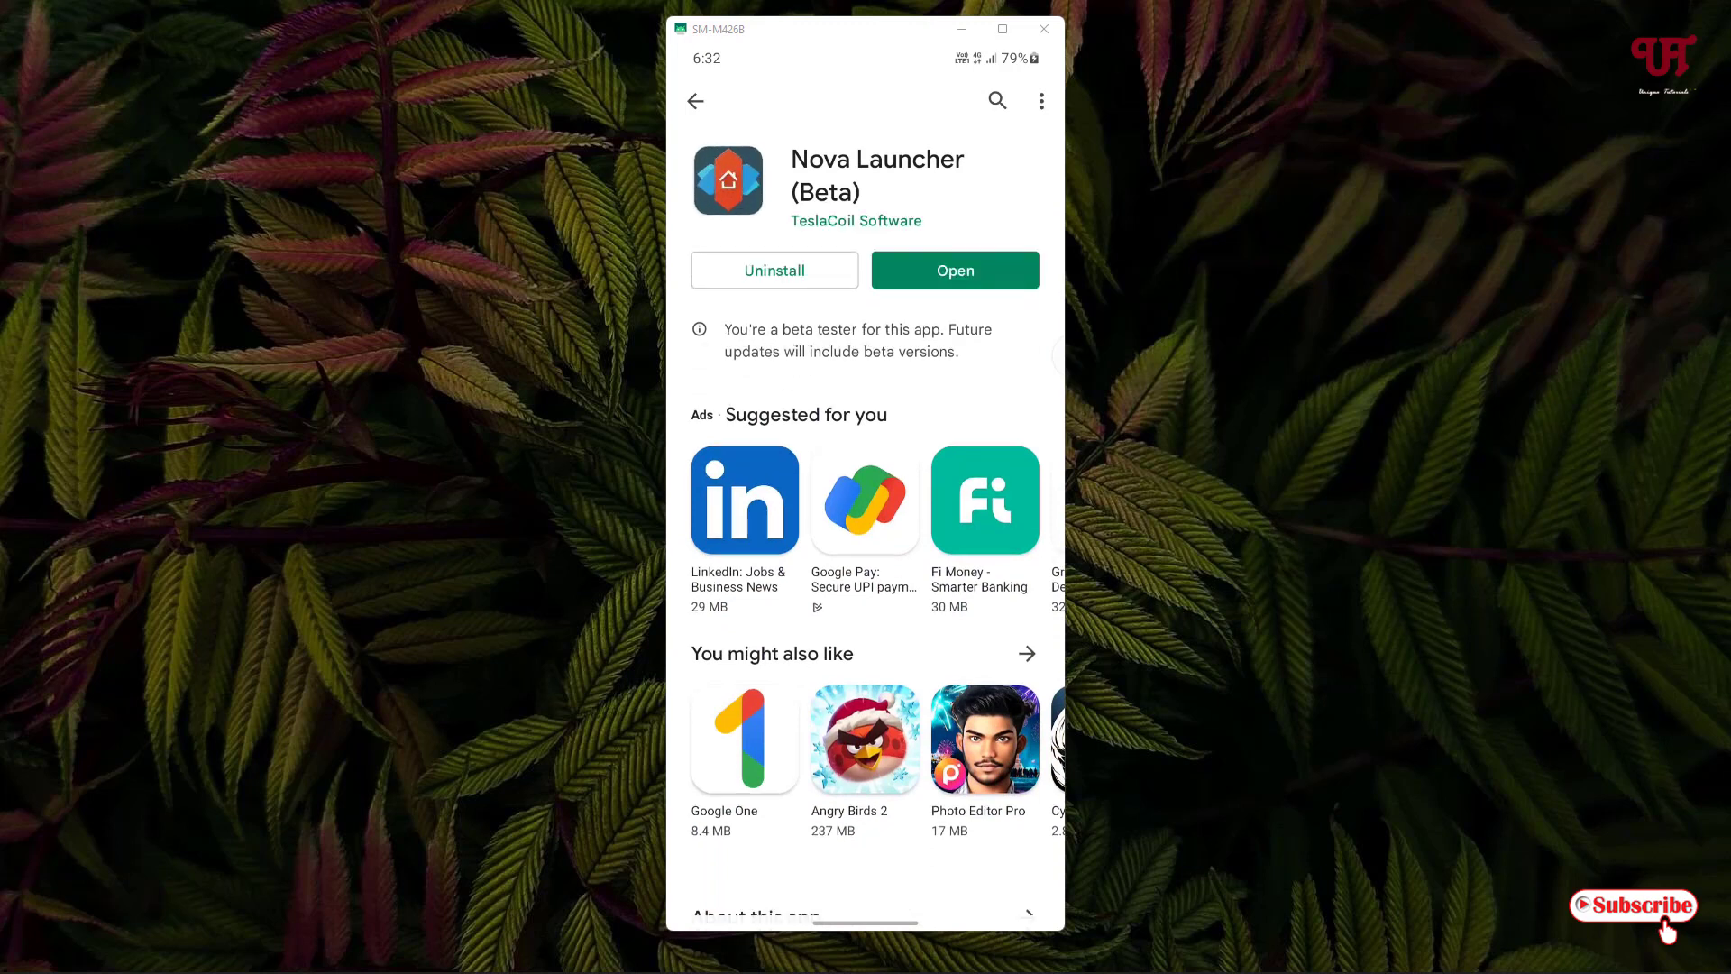
click(956, 269)
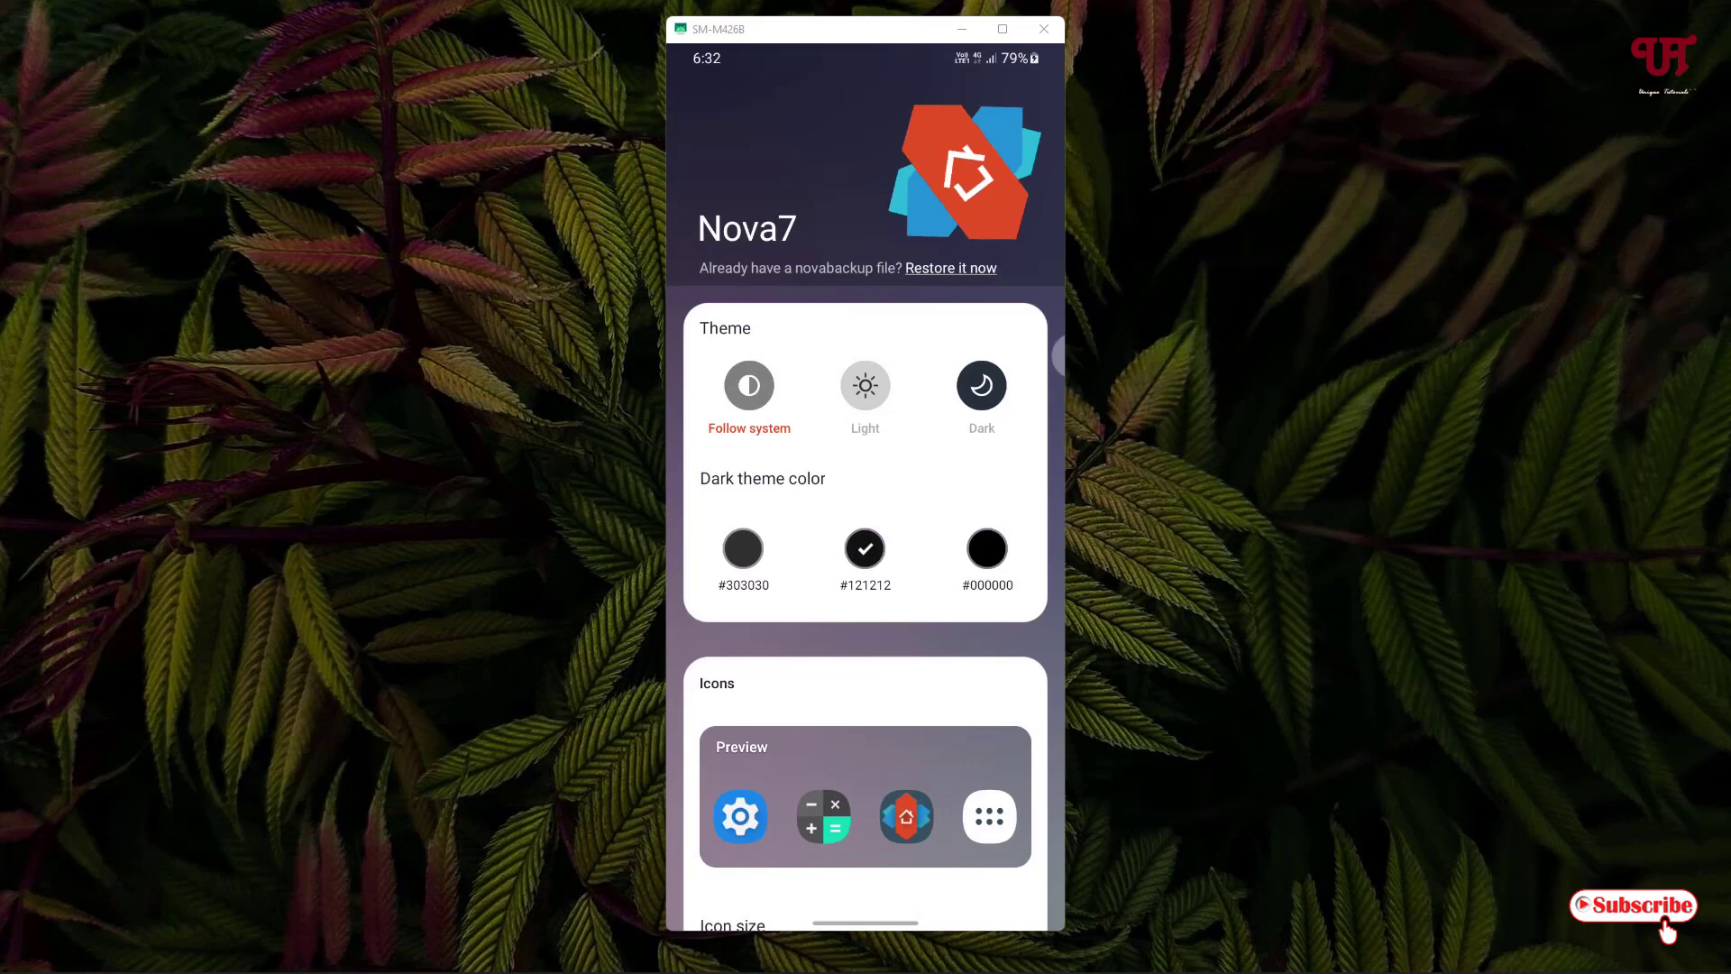
drag(956, 642, 956, 569)
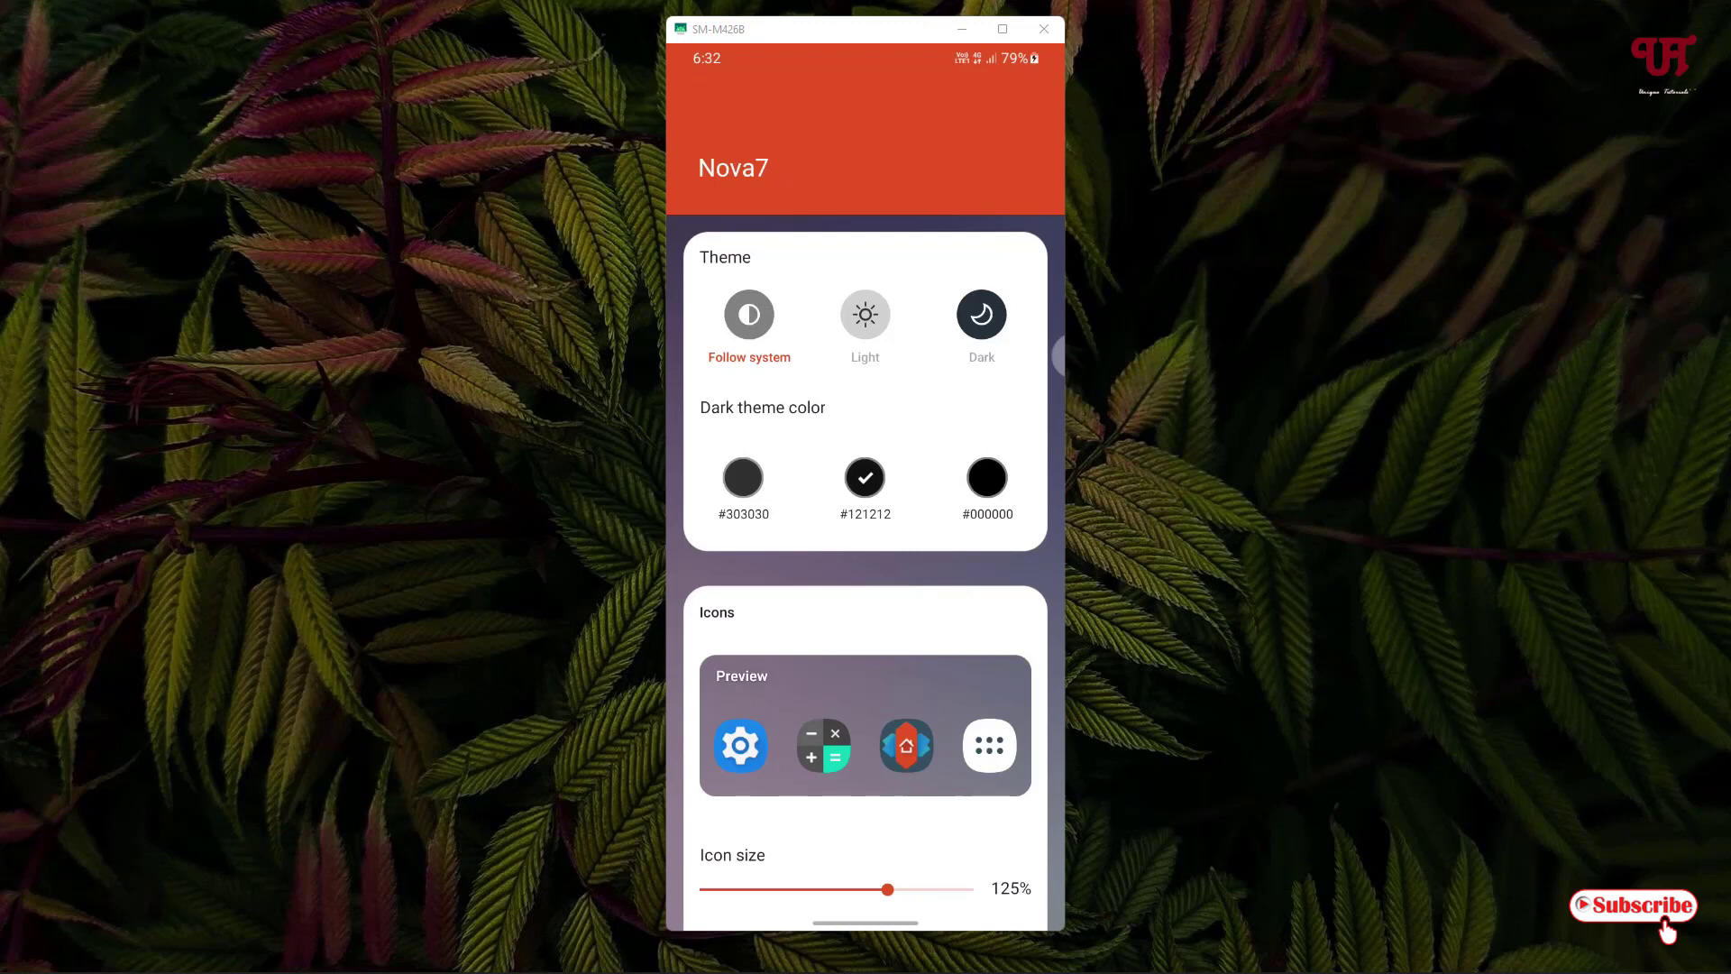
scroll(867, 541, down, 2)
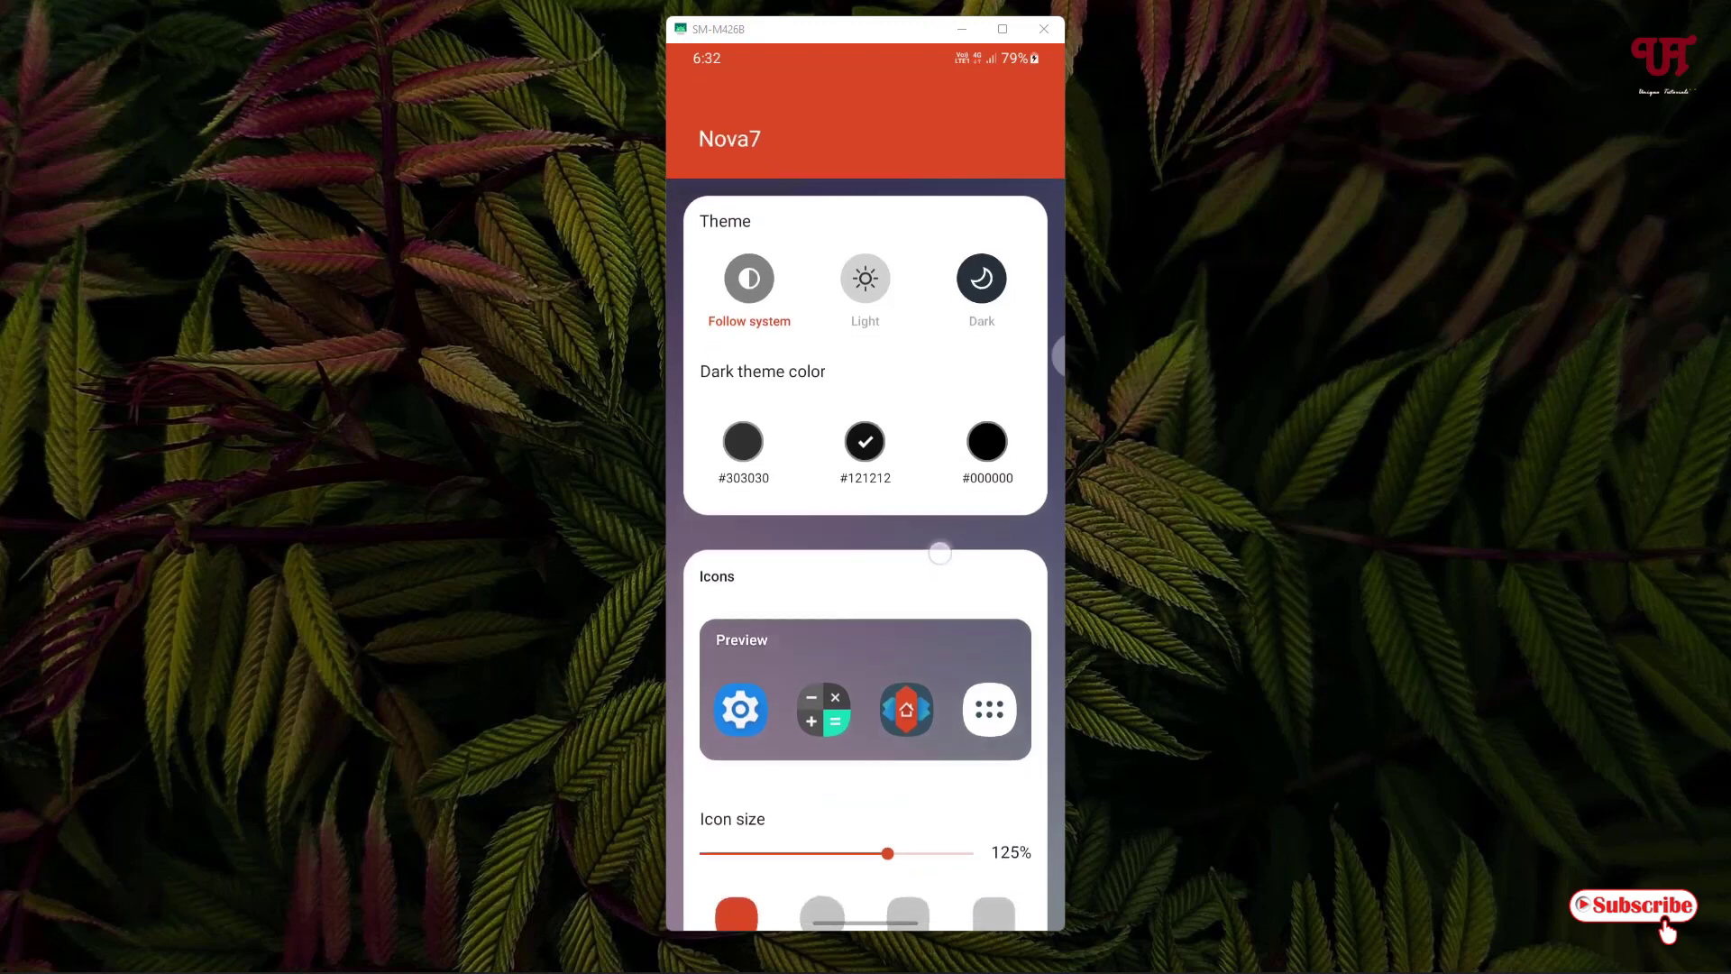
scroll(934, 501, down, 3)
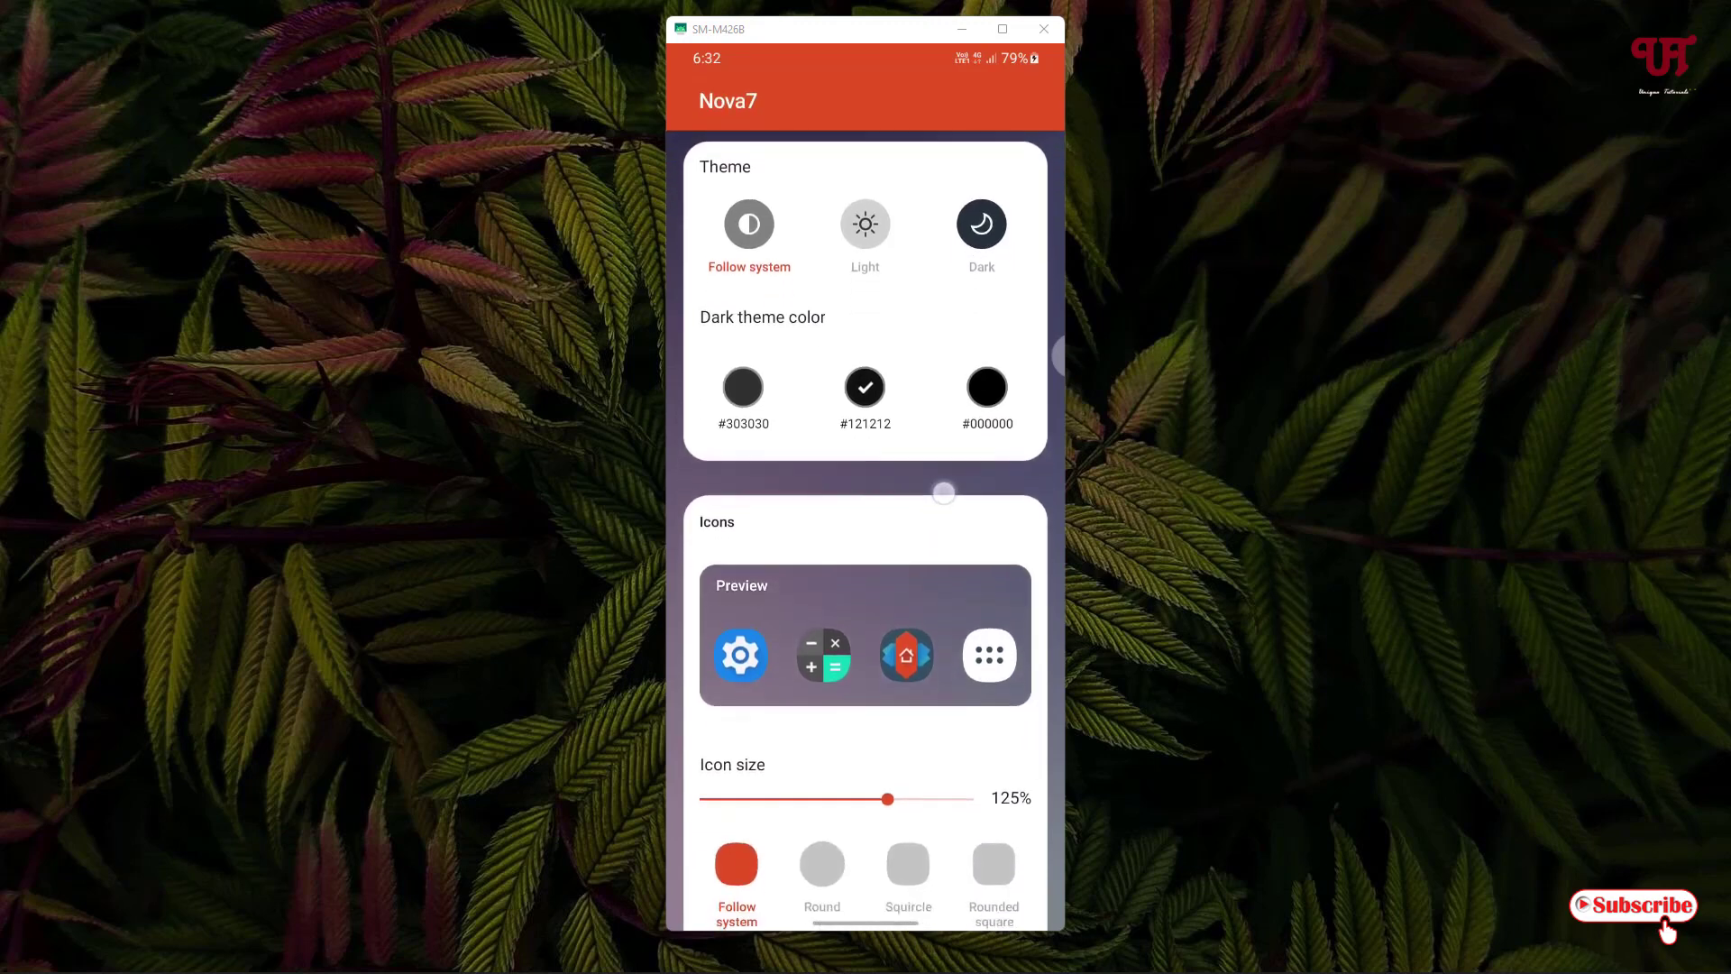
scroll(934, 501, down, 3)
scroll(930, 578, down, 3)
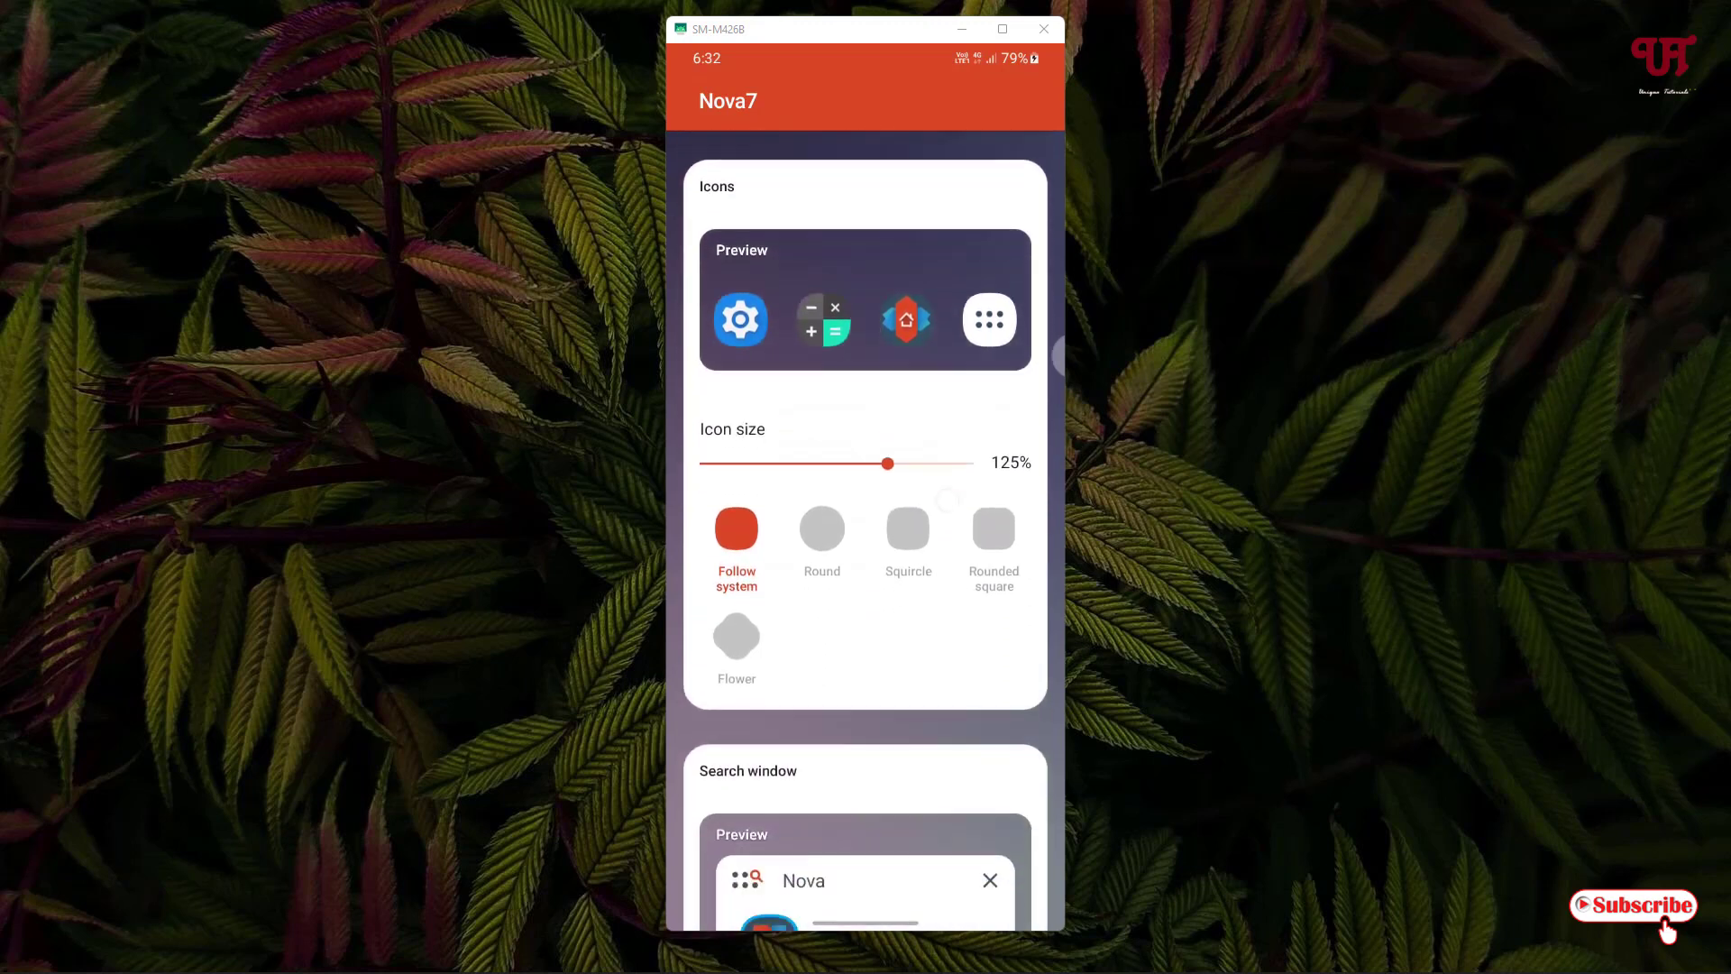
scroll(929, 578, down, 2)
scroll(929, 578, down, 3)
scroll(929, 578, down, 3)
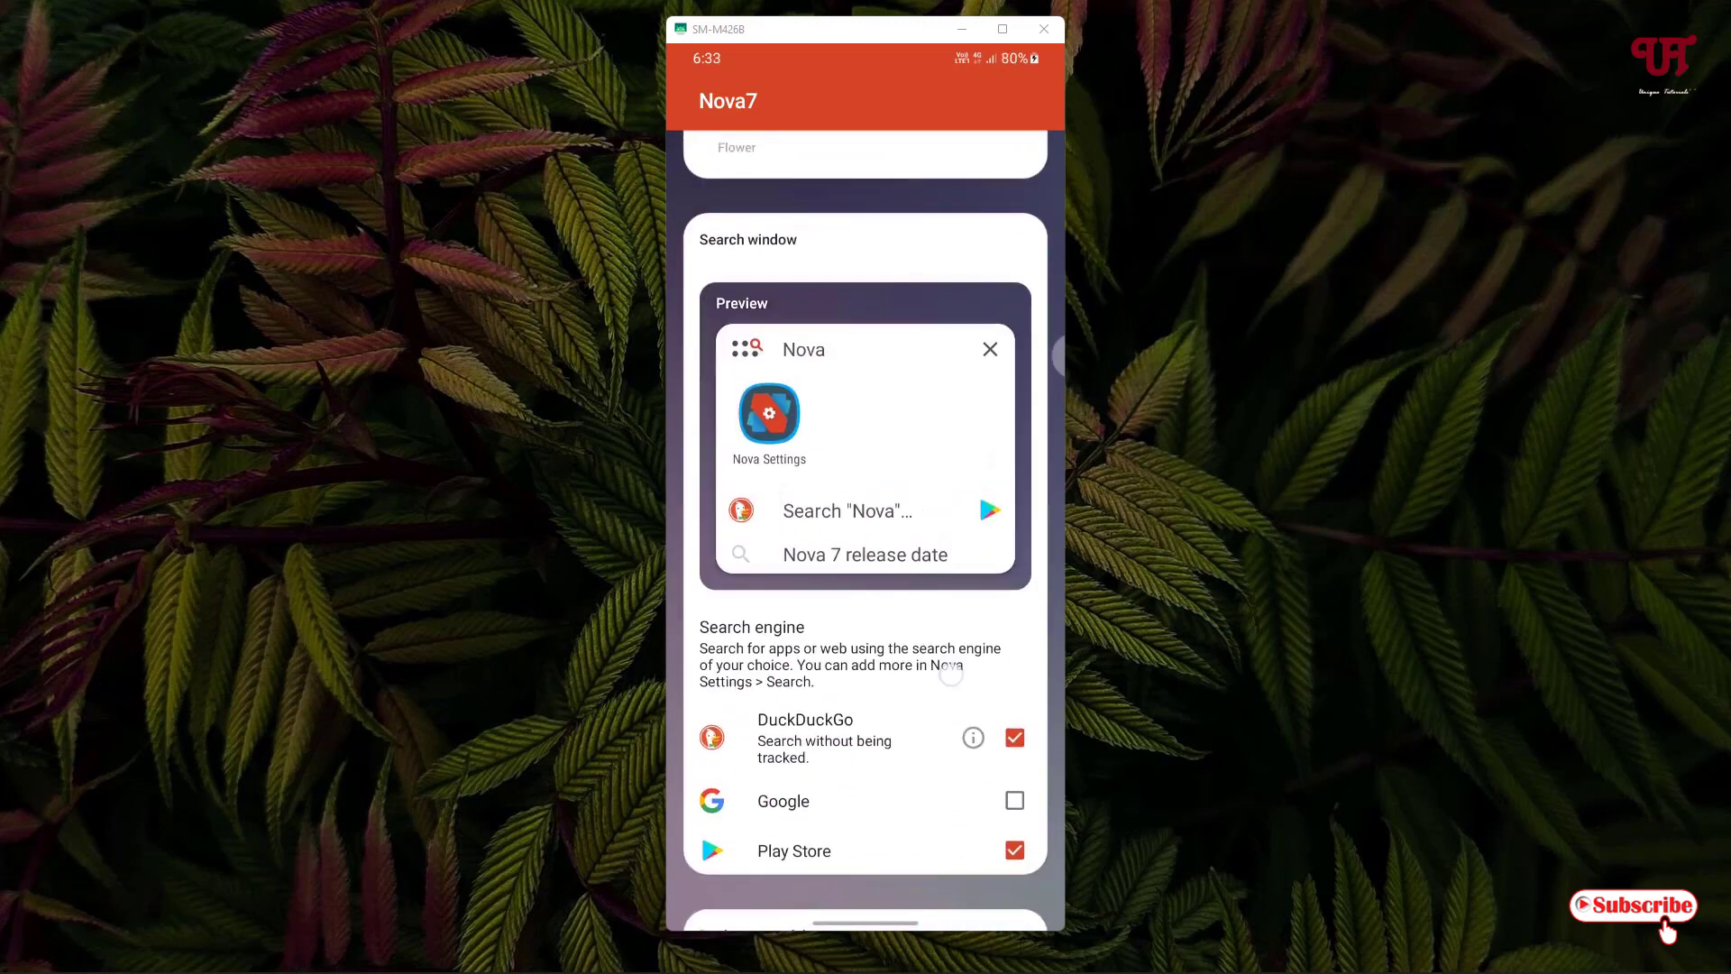
scroll(930, 577, down, 1)
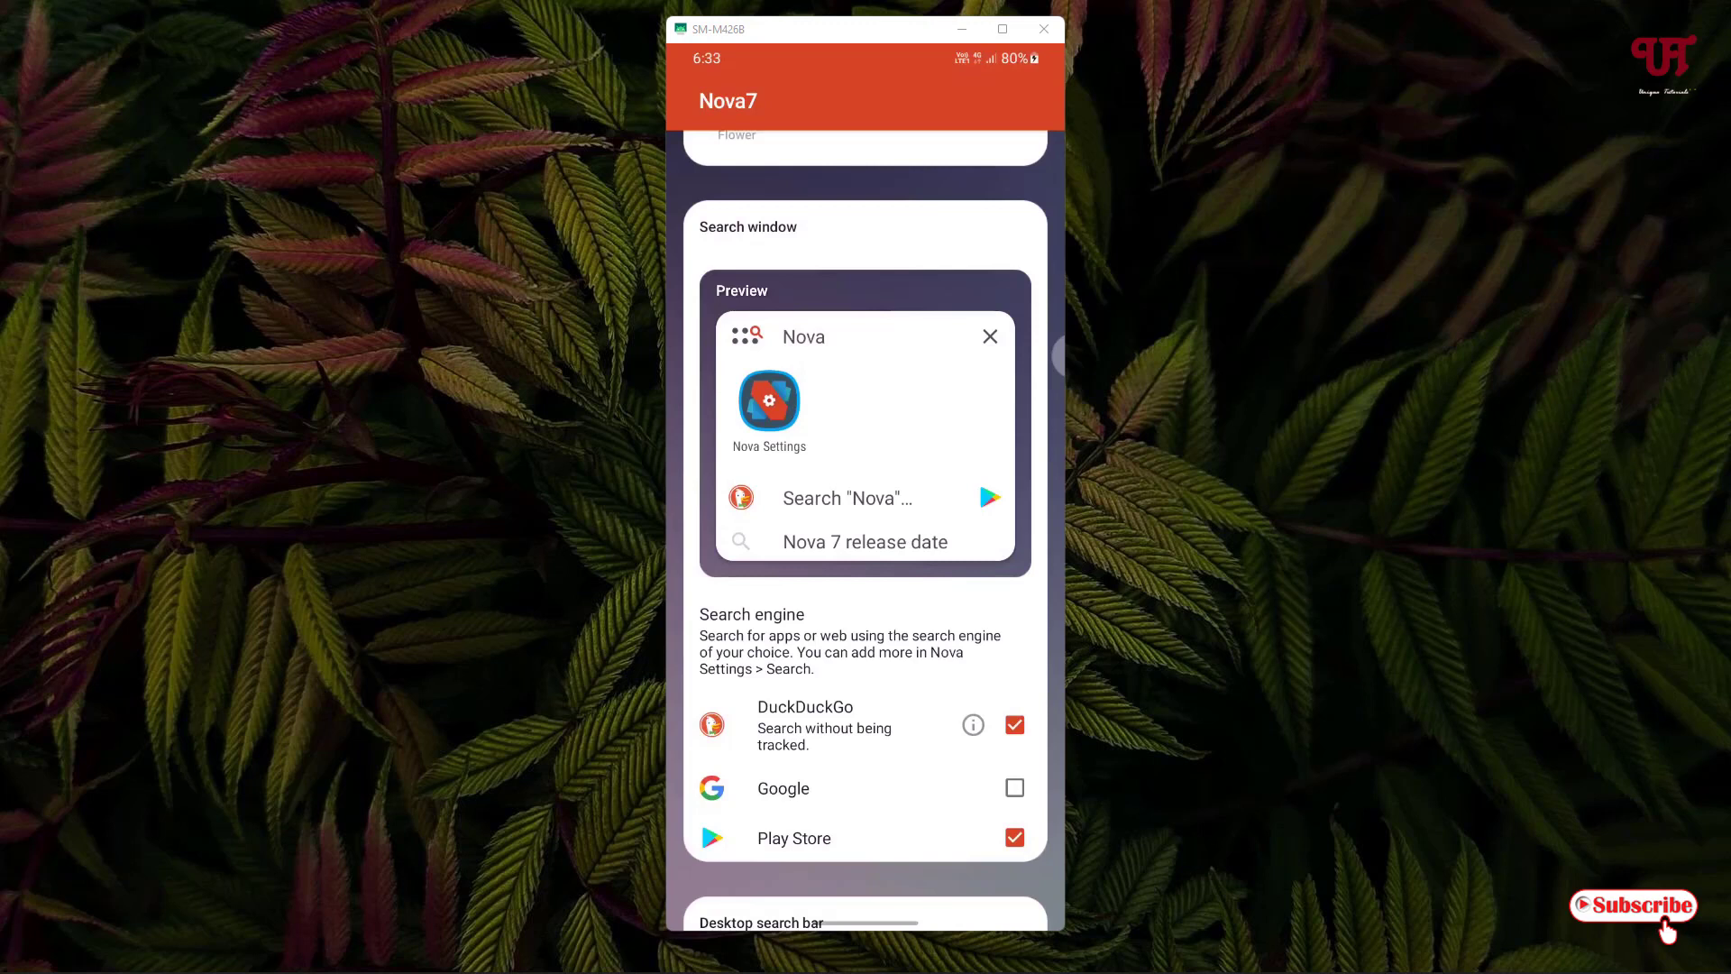
scroll(954, 657, down, 1)
scroll(953, 607, down, 1)
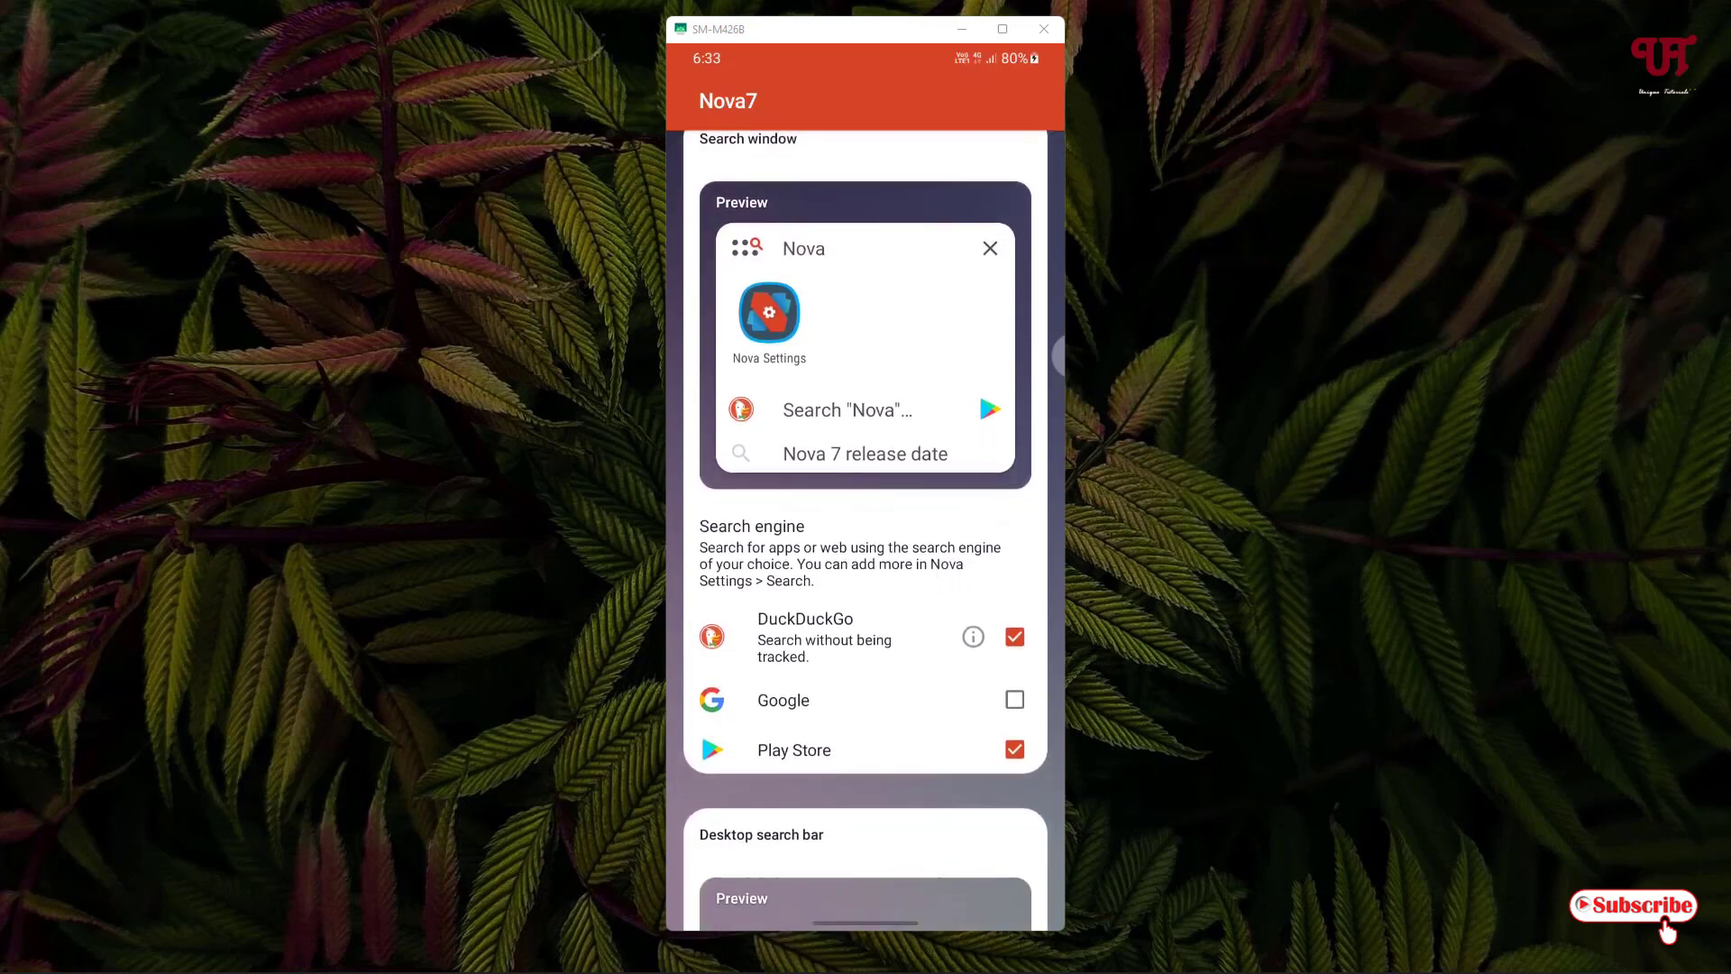
- Uncheck DuckDuckGo and Play Store and check Google as the search engine
click(1015, 638)
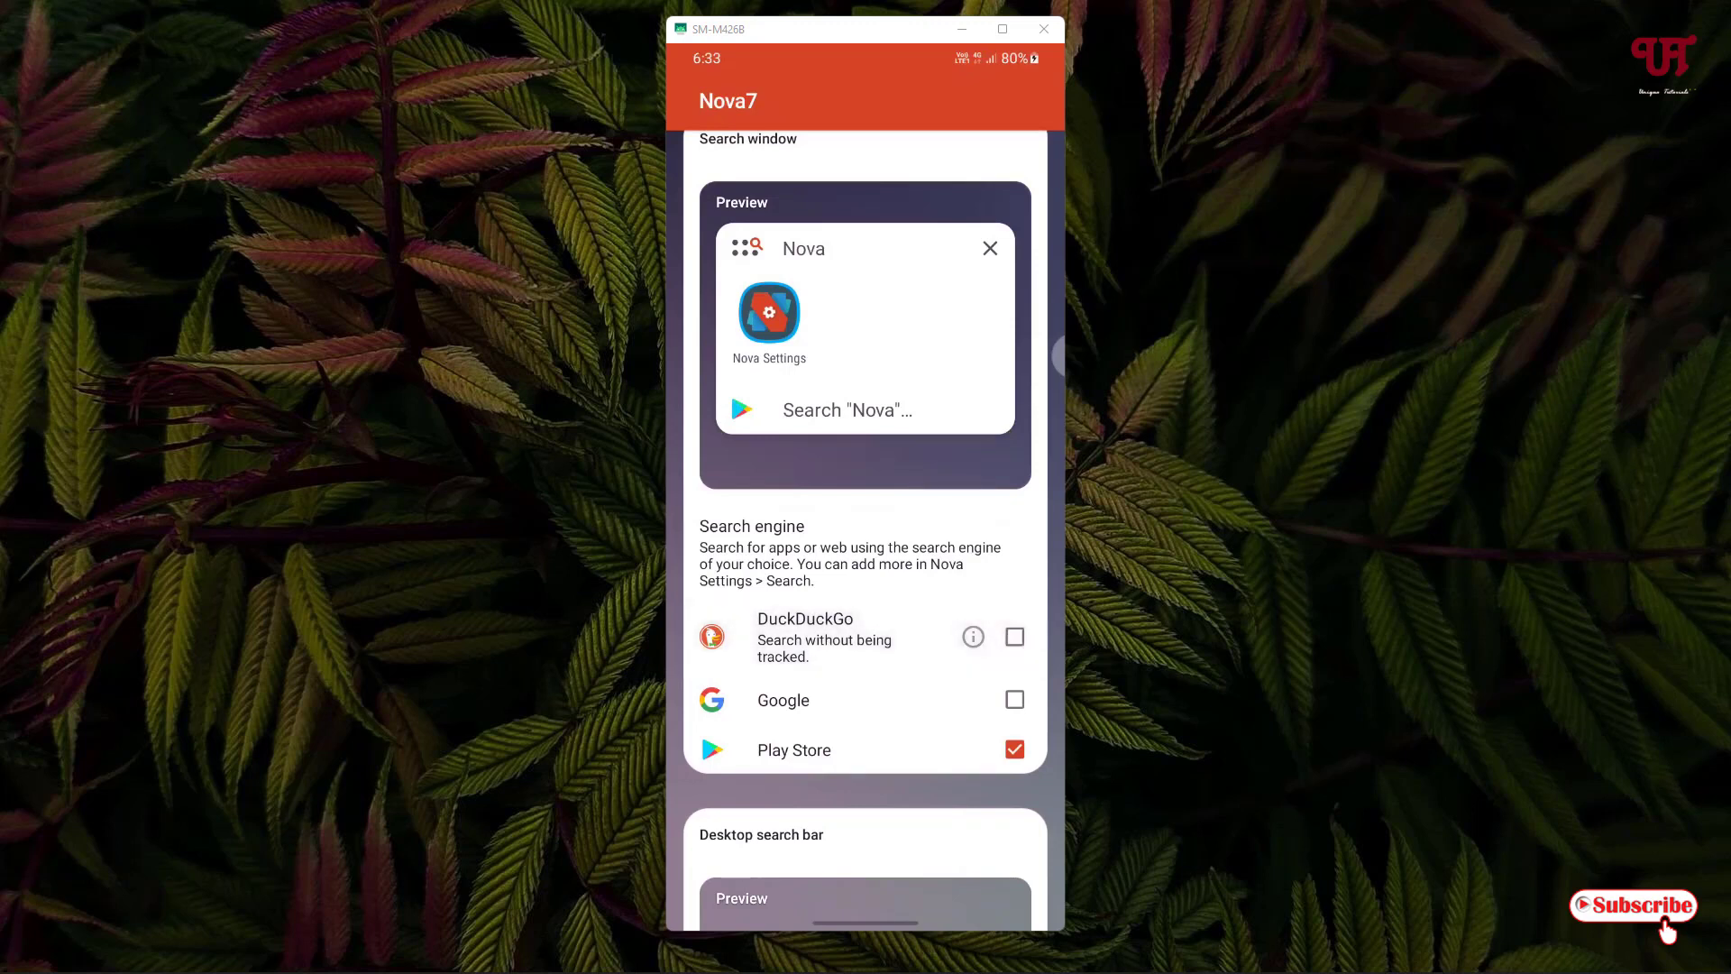
click(1014, 750)
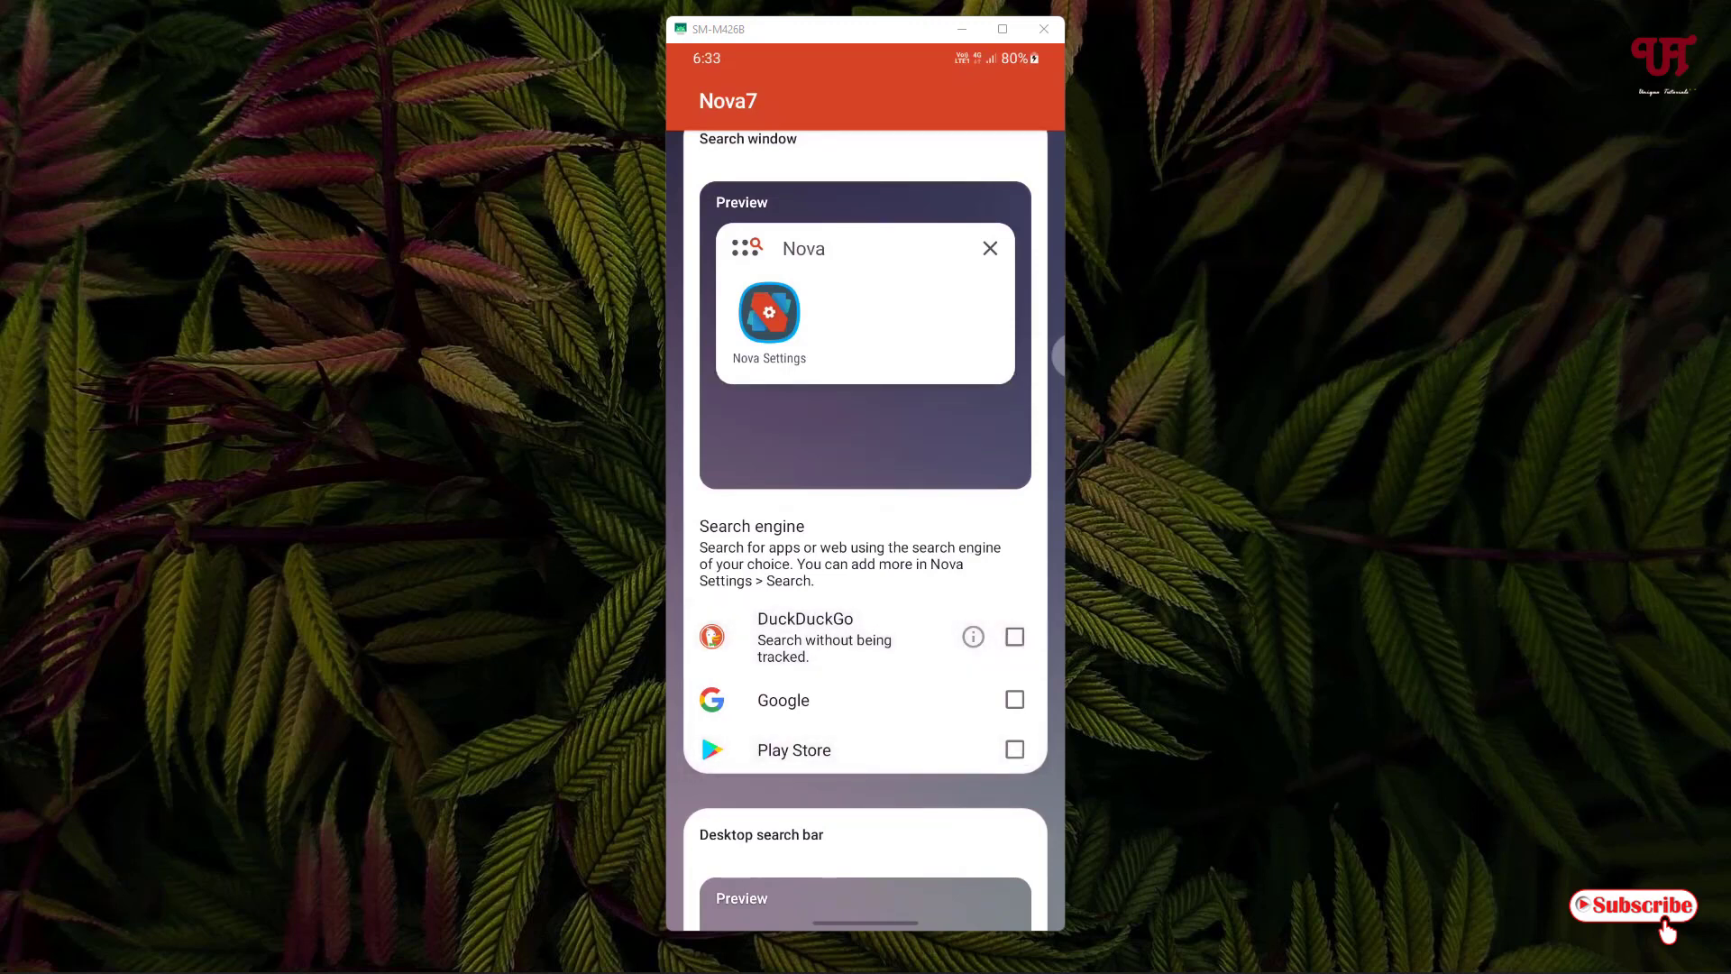
click(1015, 699)
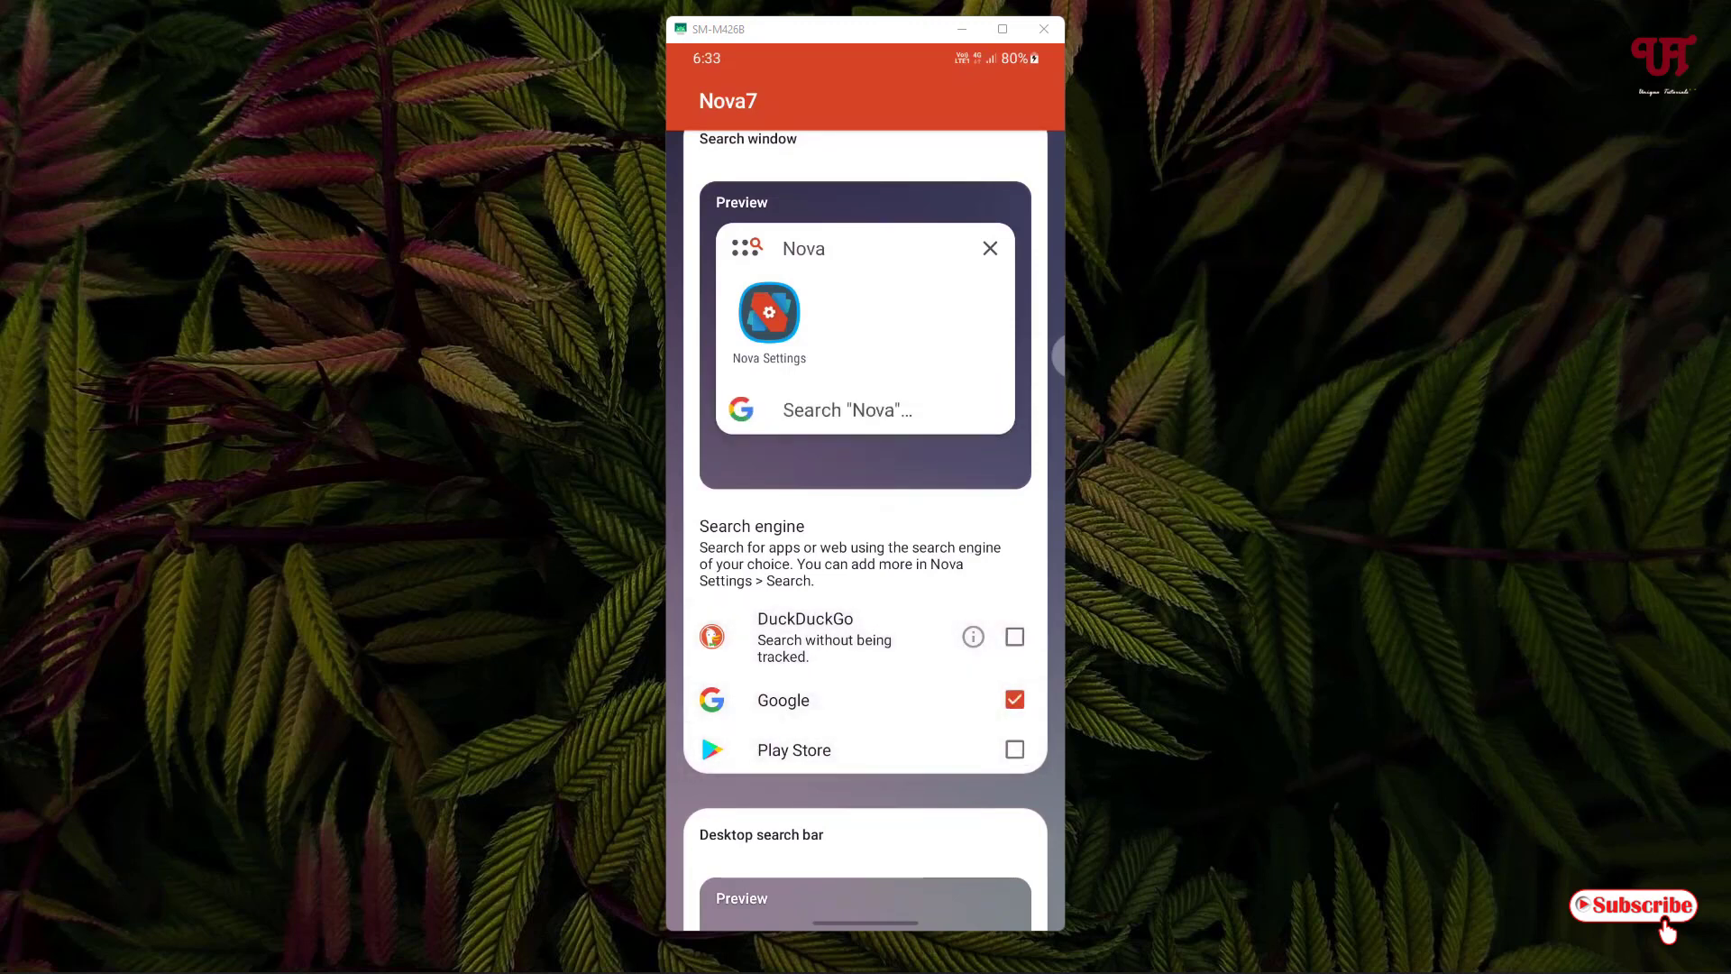
scroll(866, 542, down, 5)
scroll(866, 541, down, 5)
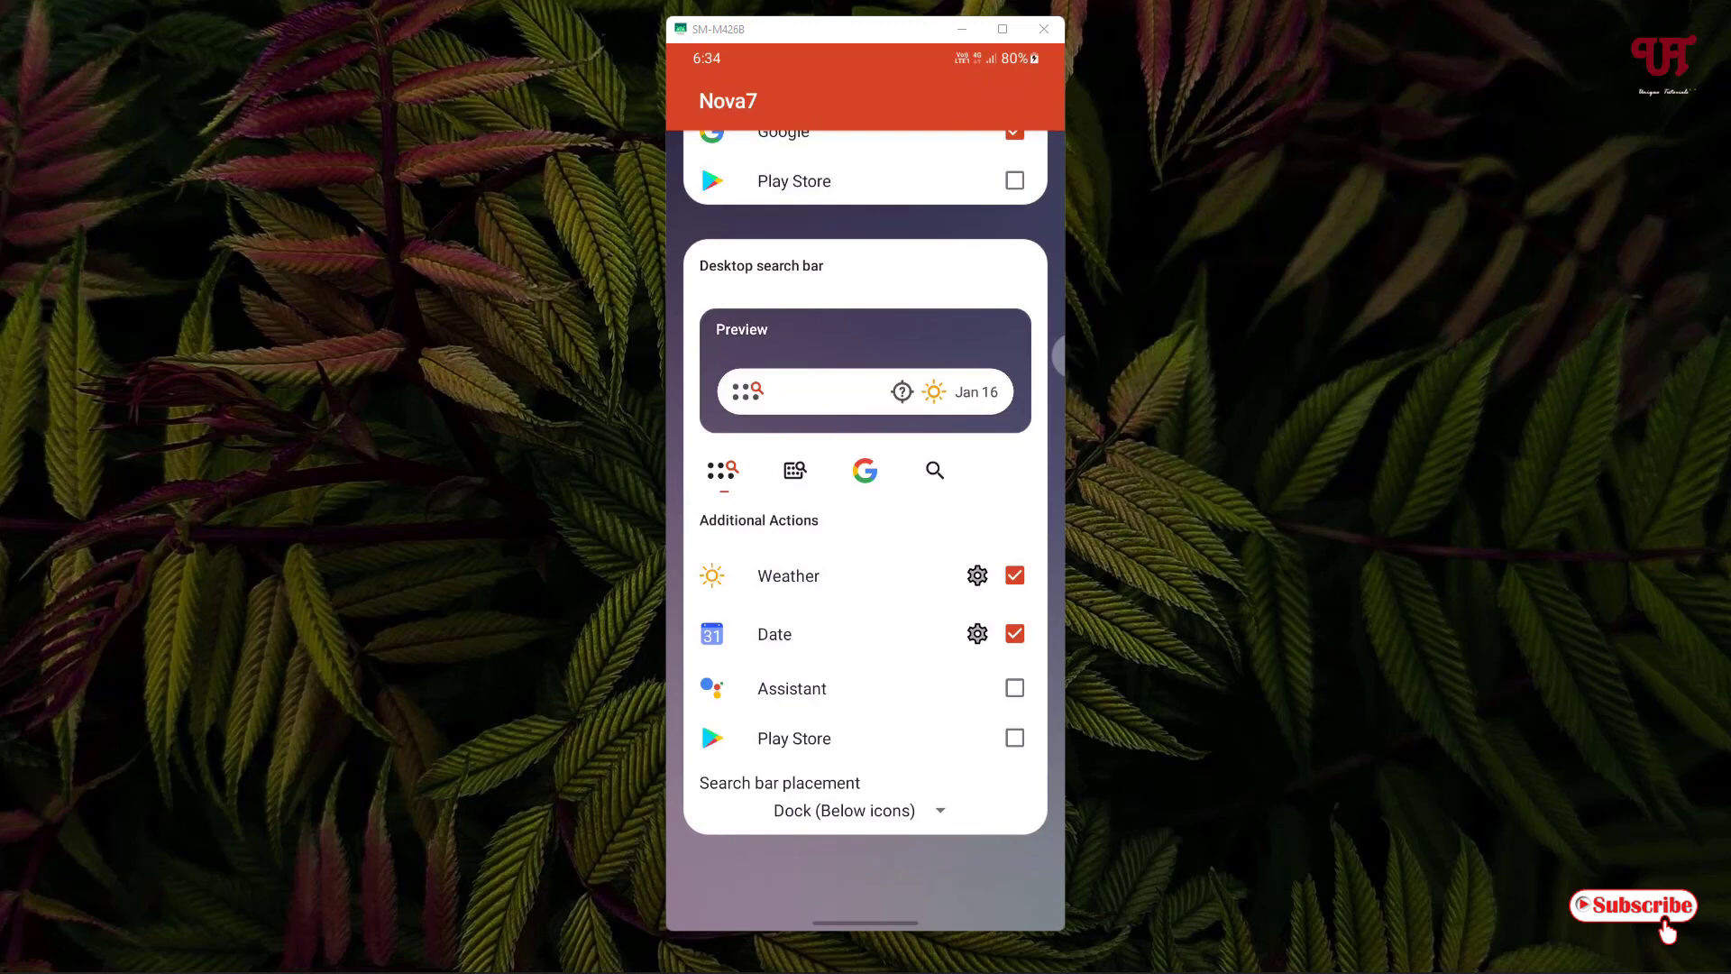
- Drop Weather and Date, use the Google G style, add Assistant, keep Dock (Below icons) placement
click(1015, 575)
click(1014, 634)
click(865, 470)
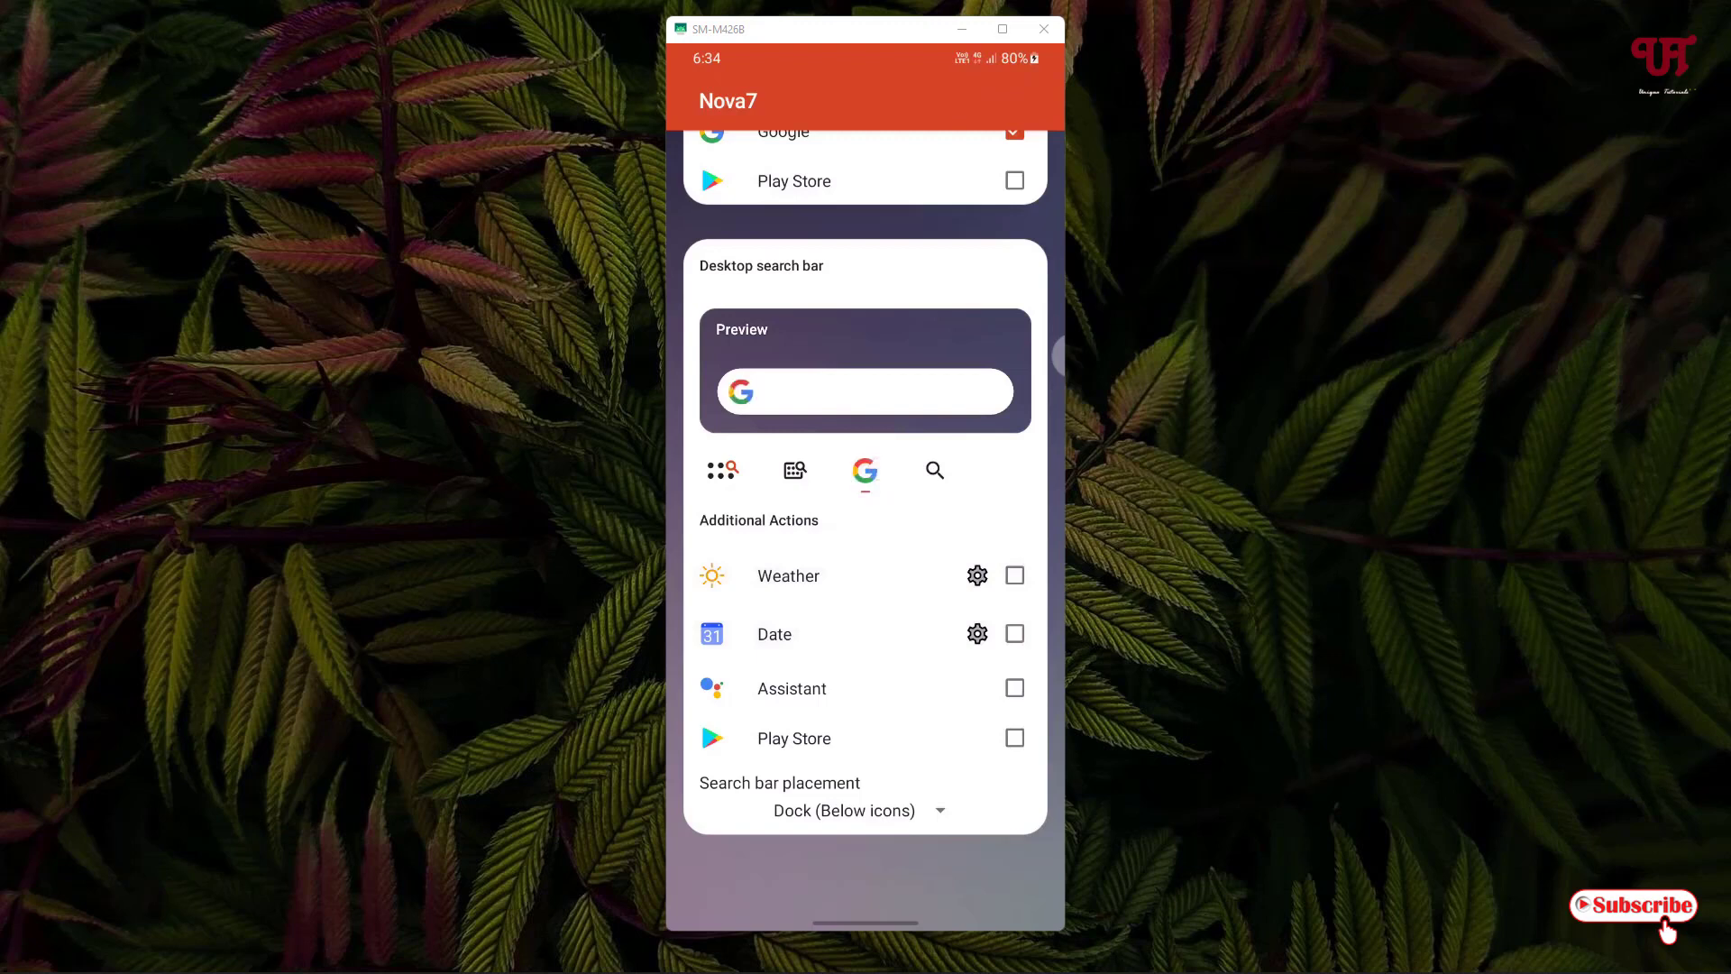
drag(939, 688, 923, 590)
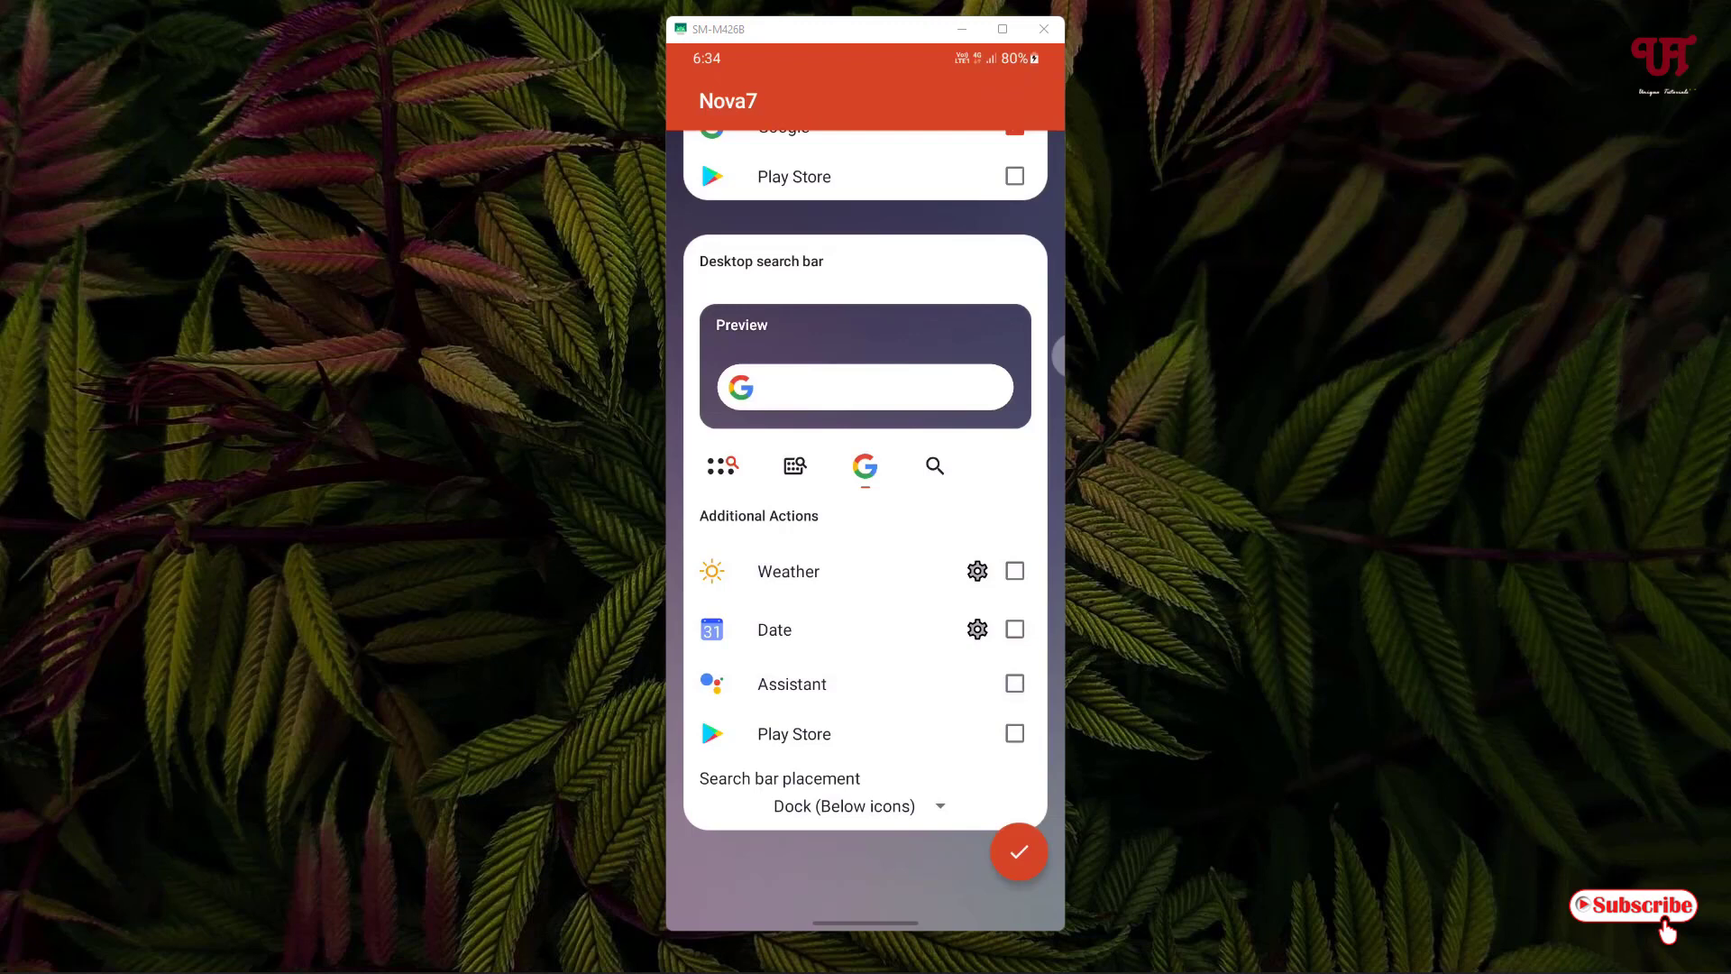
click(1015, 682)
click(940, 807)
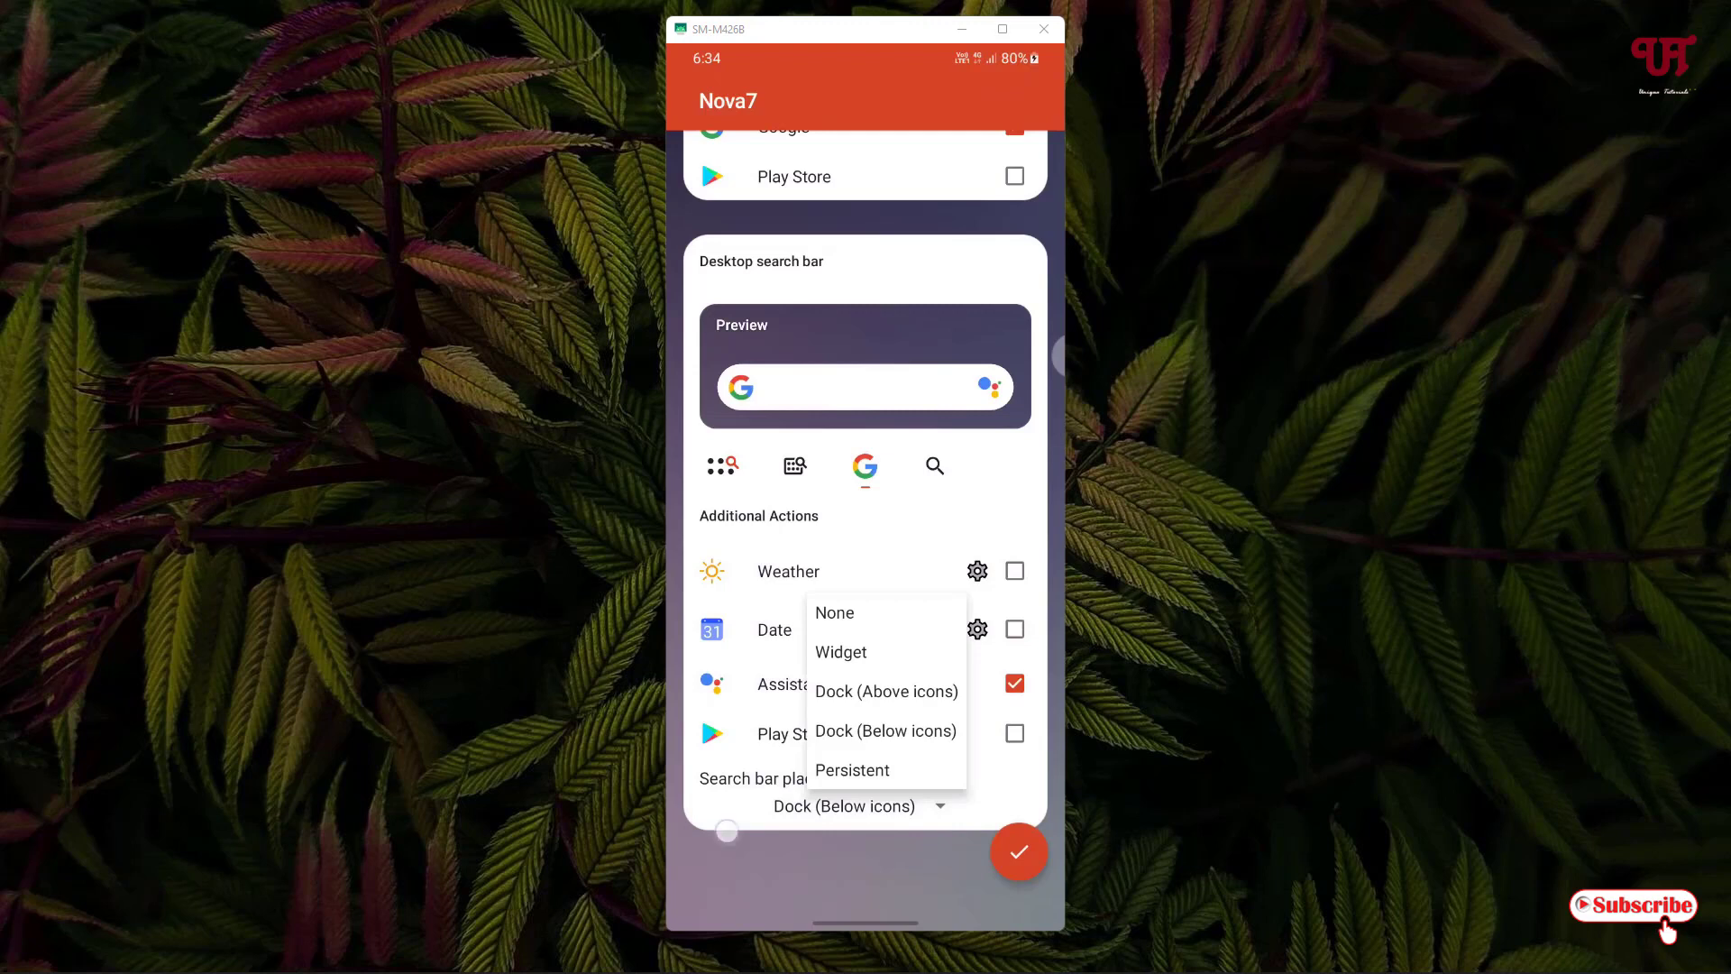
click(727, 831)
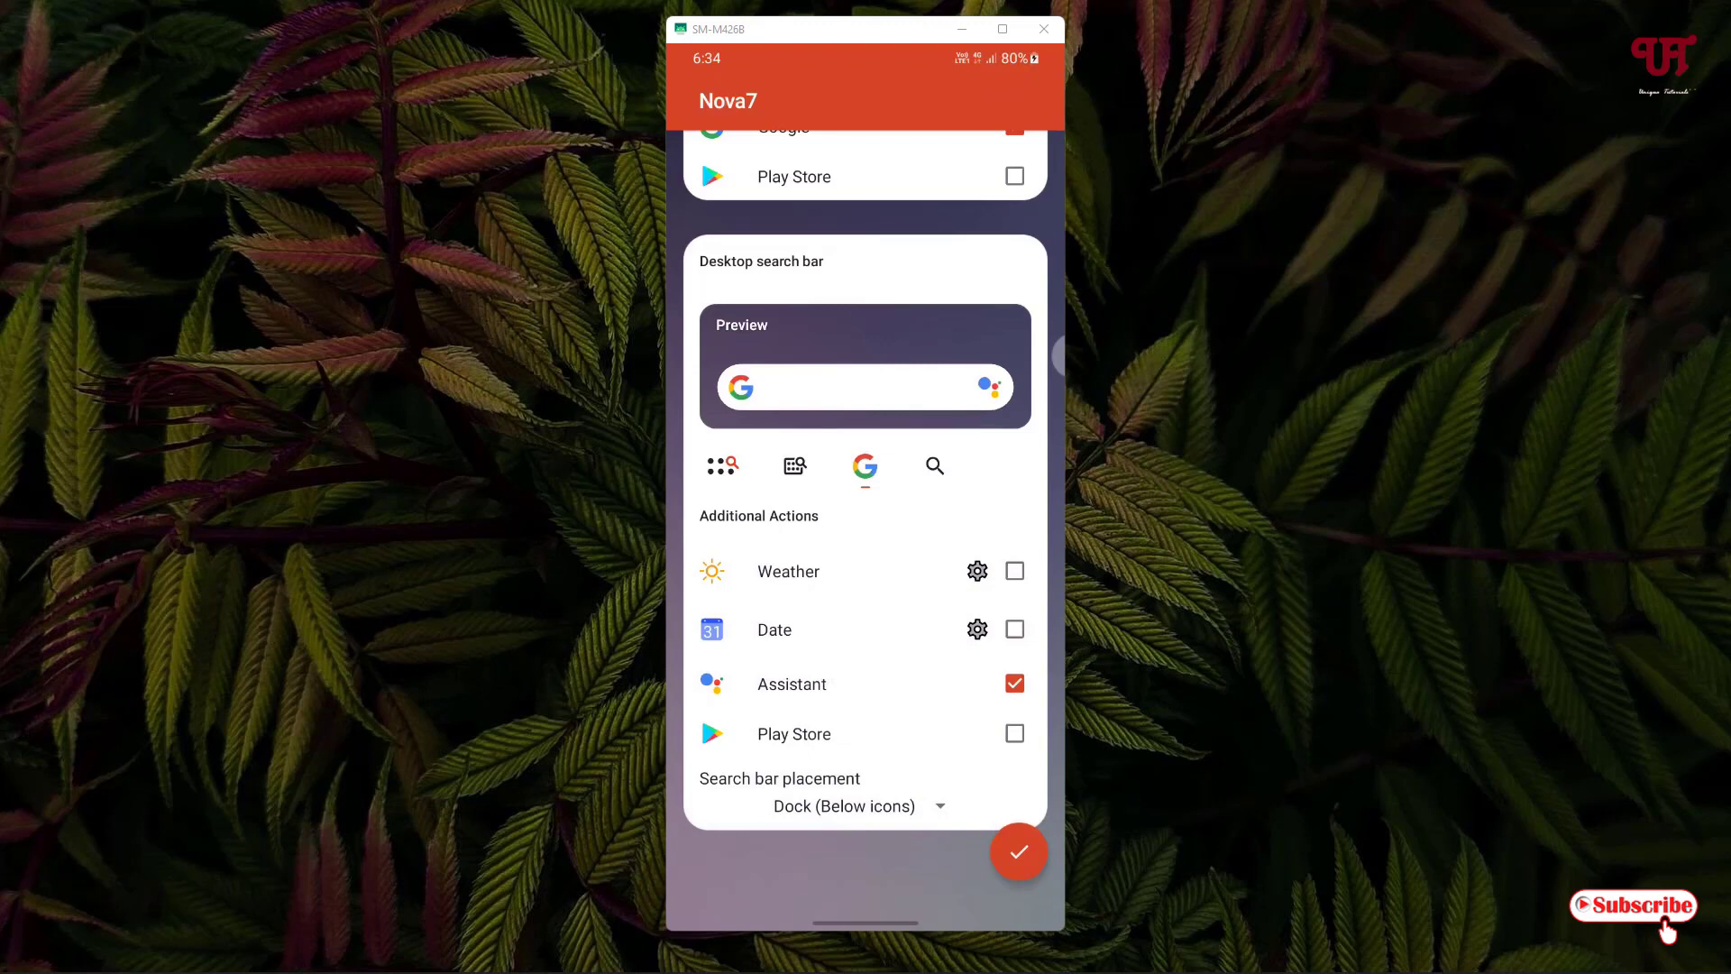
- Confirm the Nova setup with the red check button to reach the new home screen
click(1019, 853)
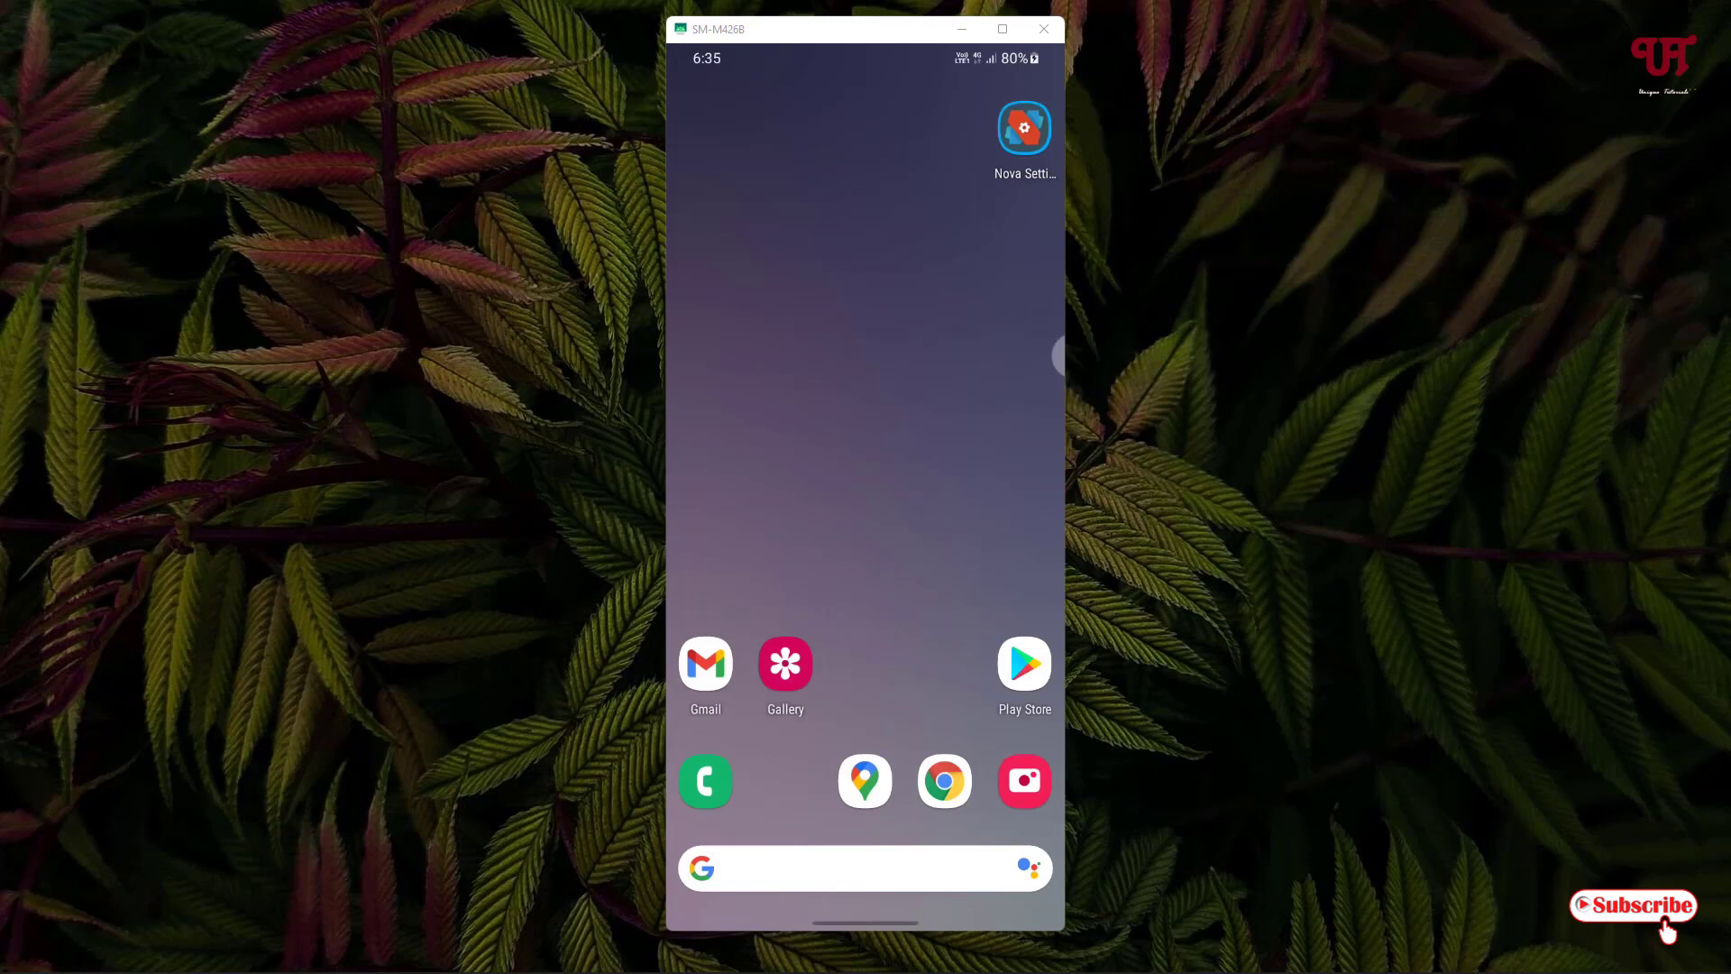
- Turn on the Wireframe style in the dock search bar's Configure settings
click(915, 868)
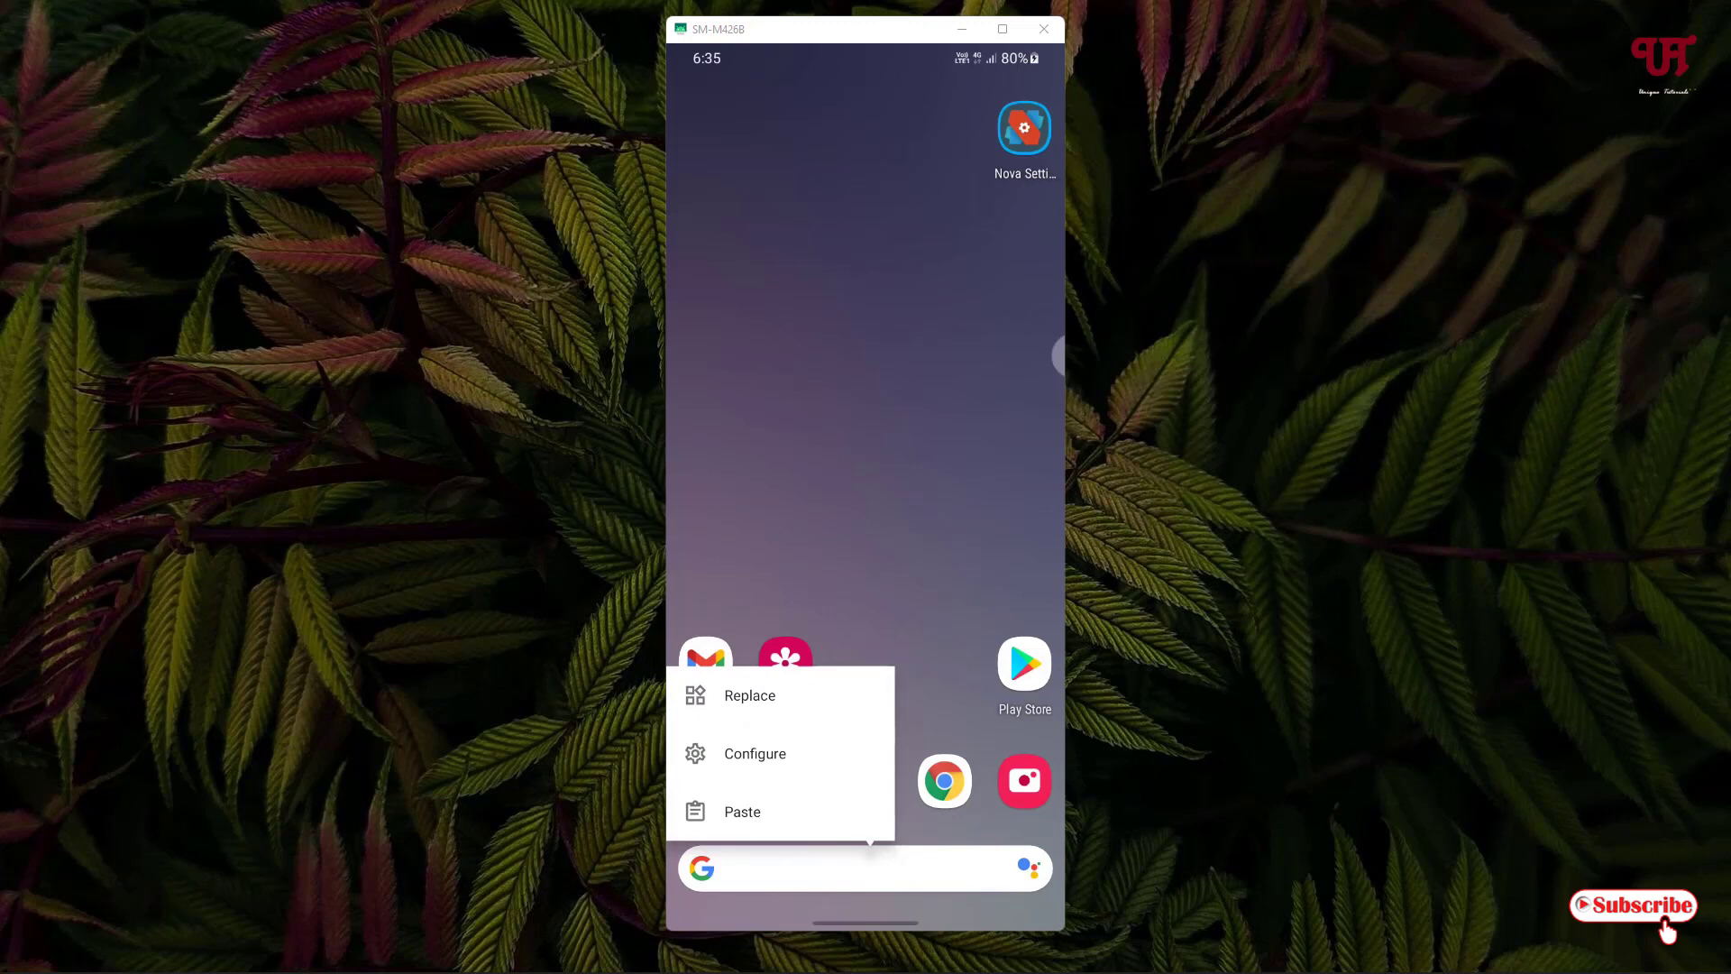
click(755, 753)
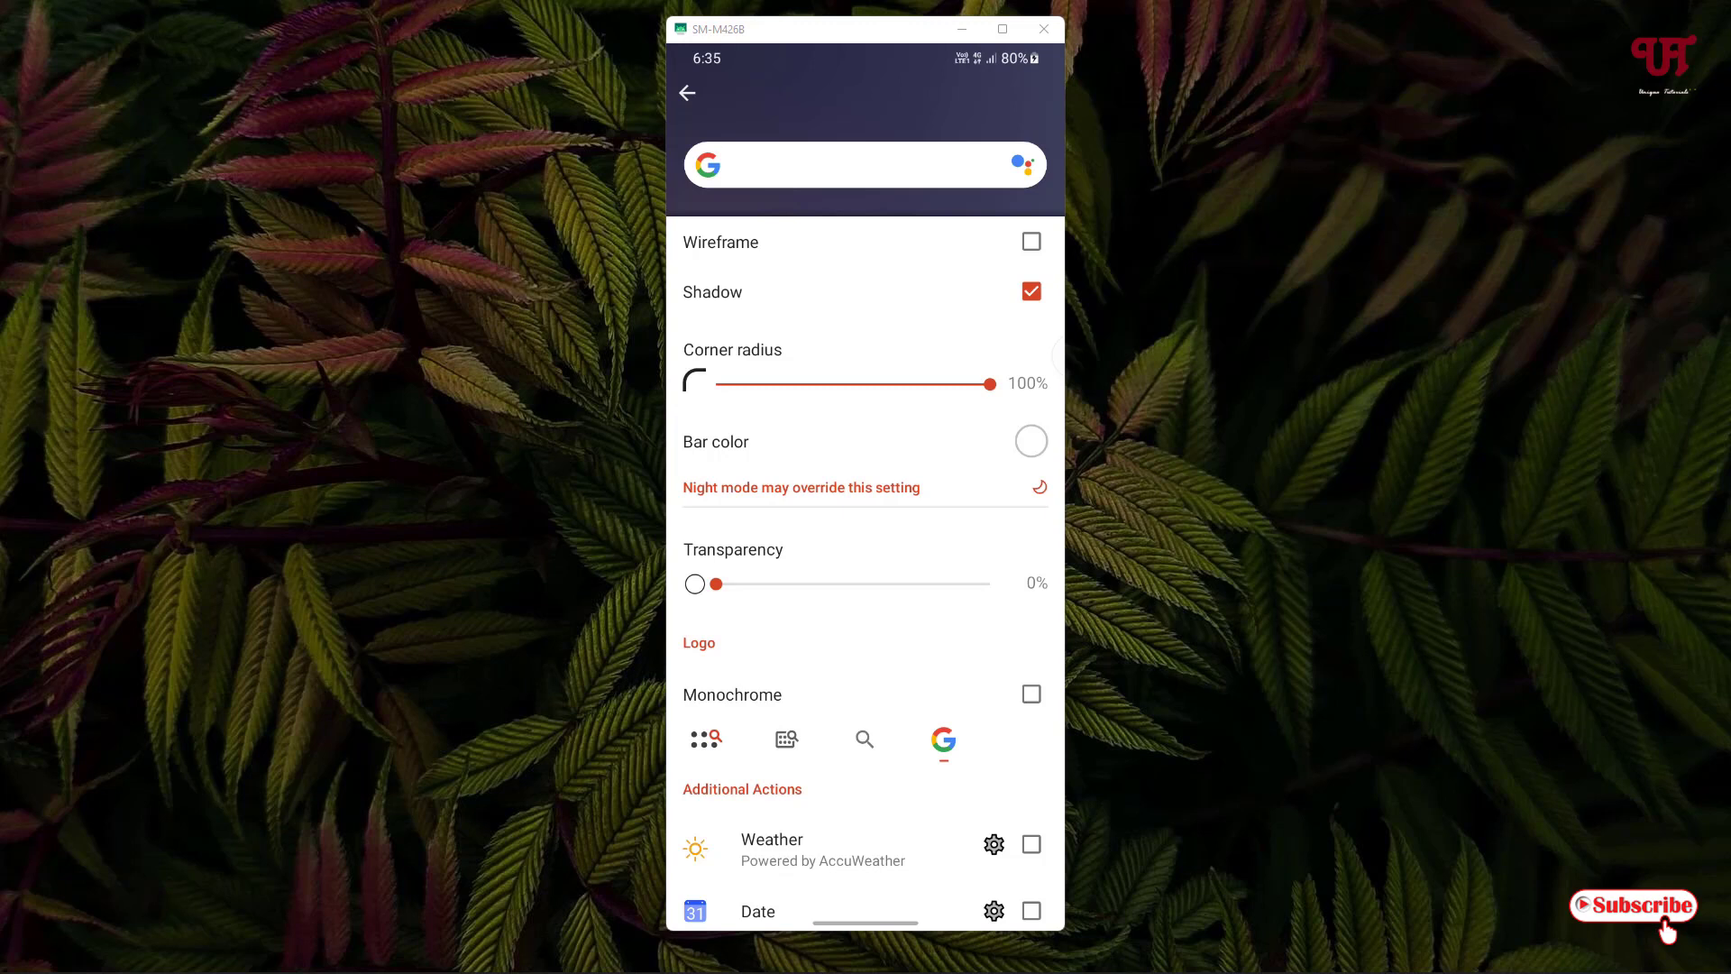
click(1031, 240)
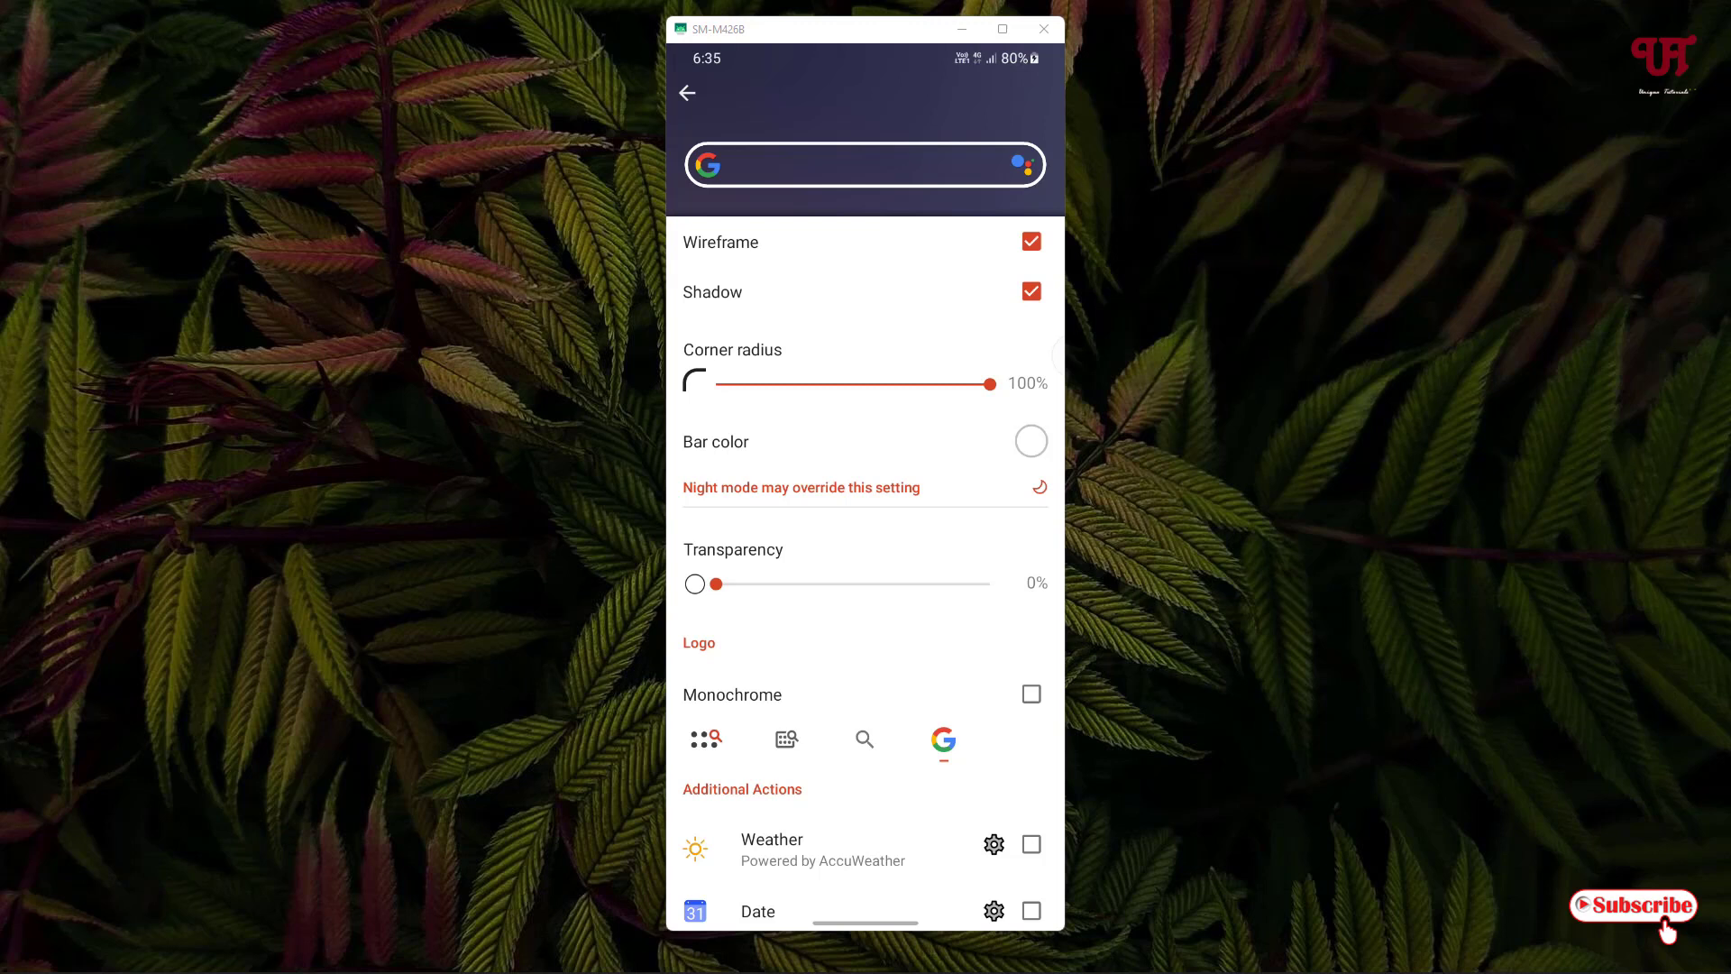
scroll(867, 568, down, 1)
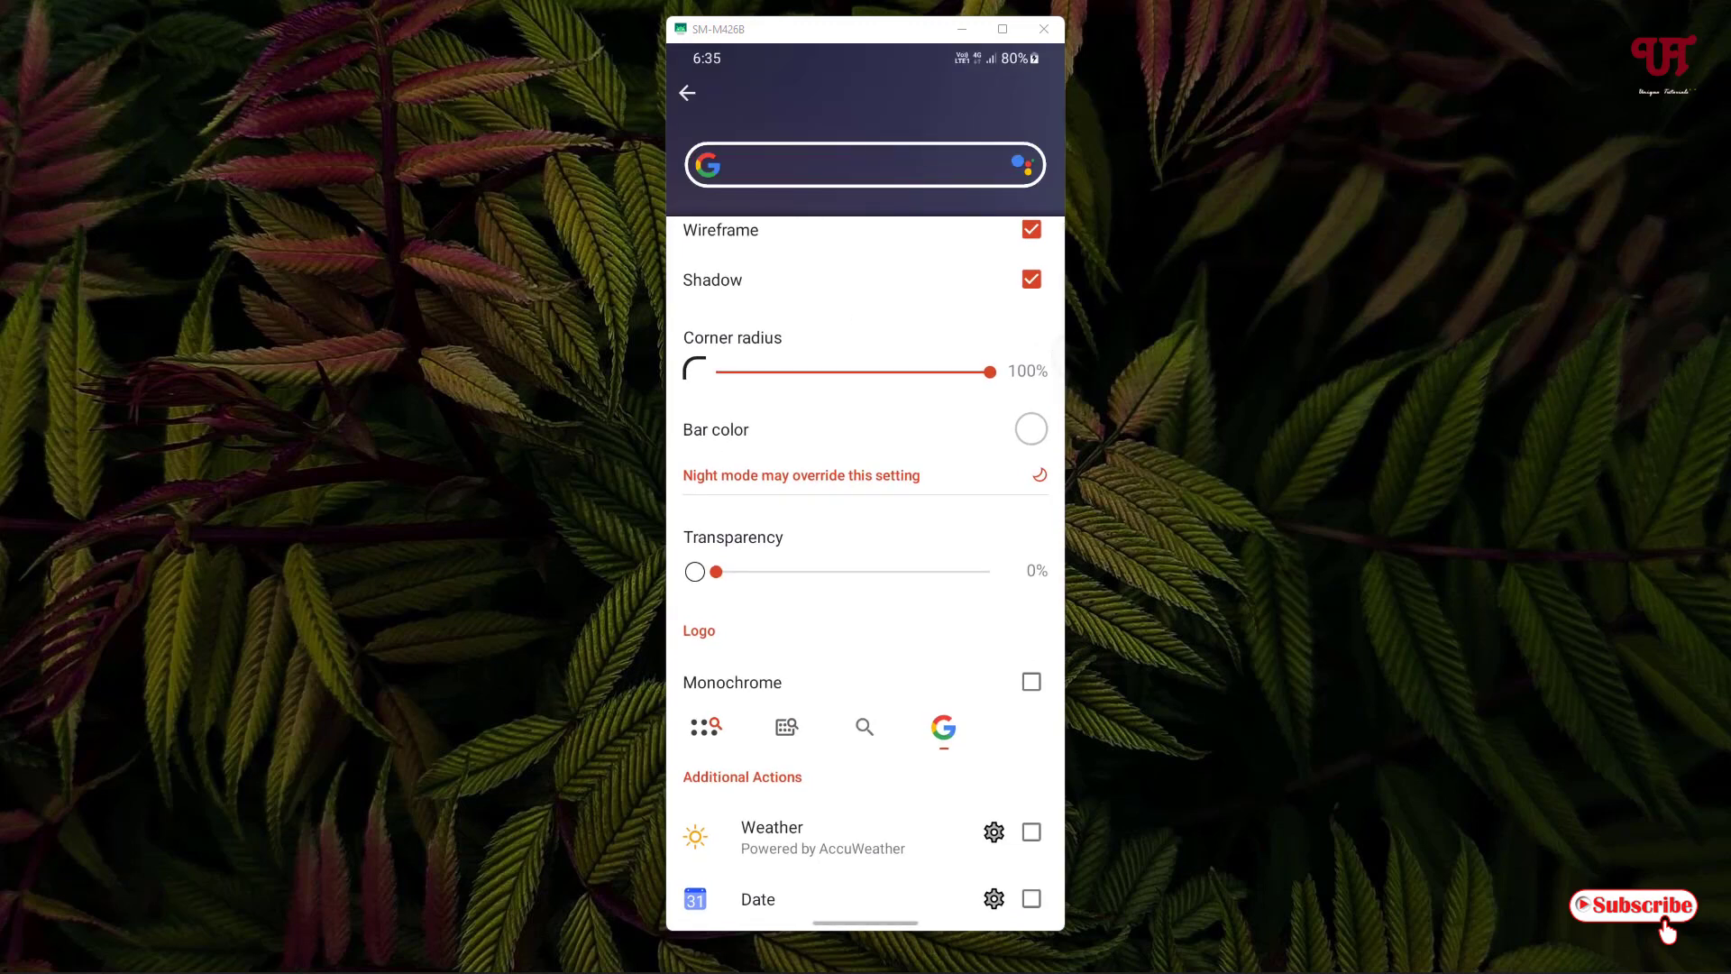
- Leave the search bar settings to see the outlined Google bar in the dock
click(687, 92)
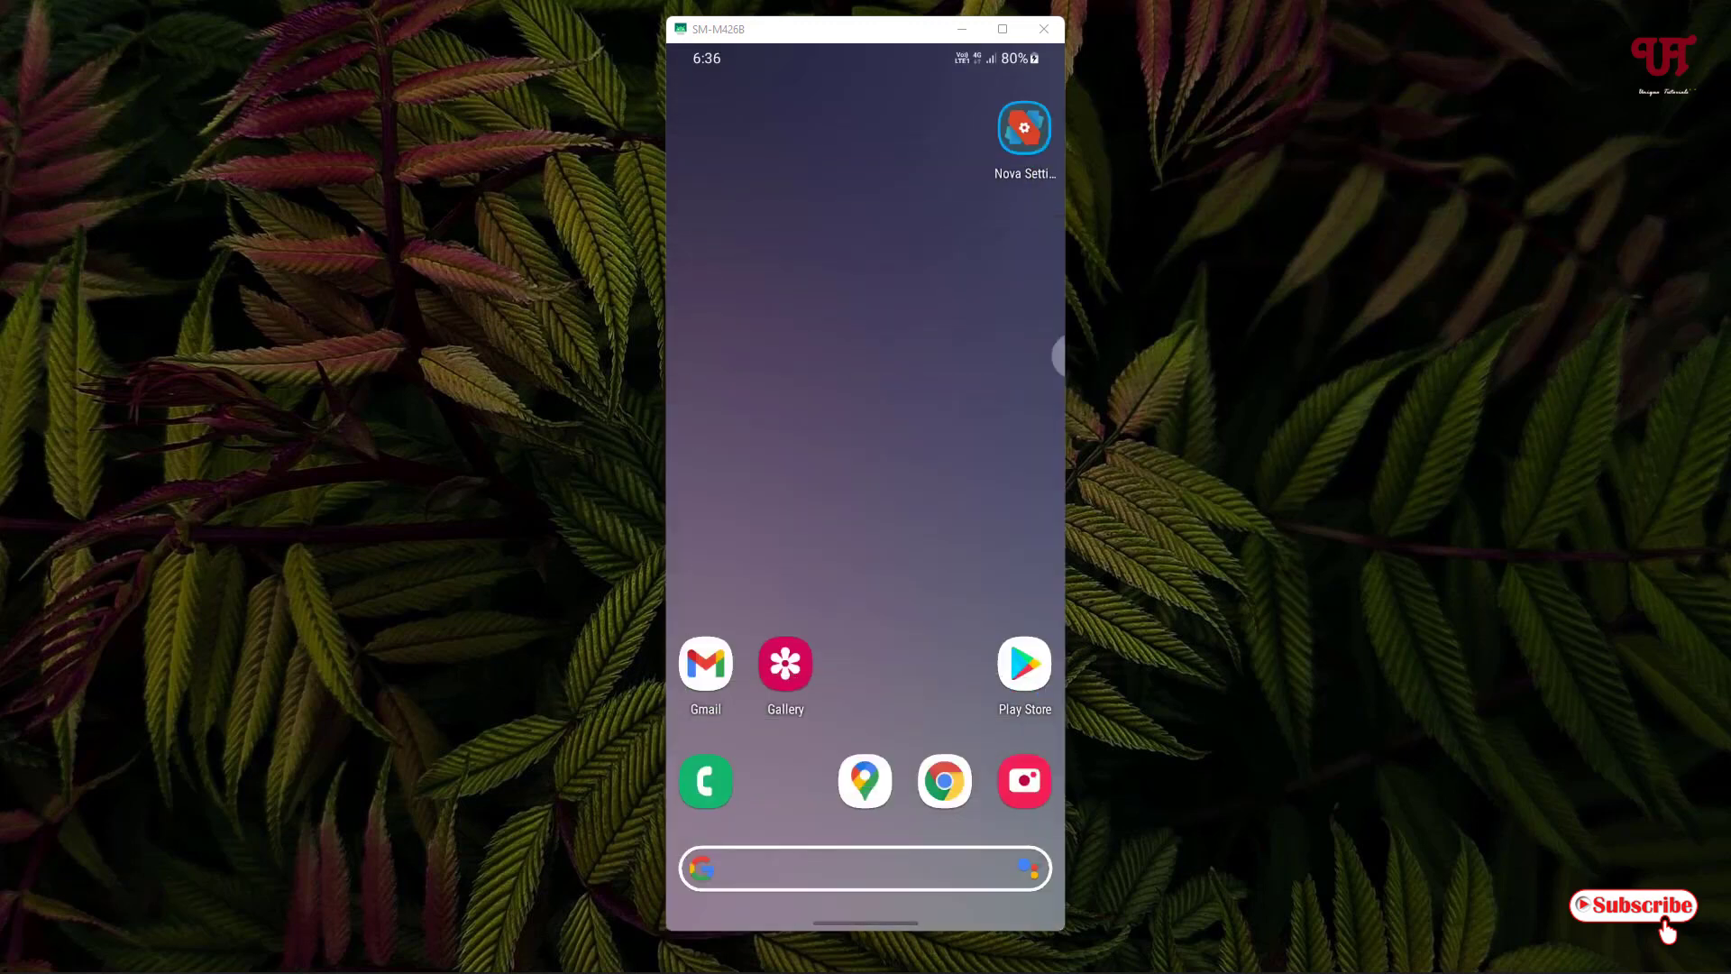